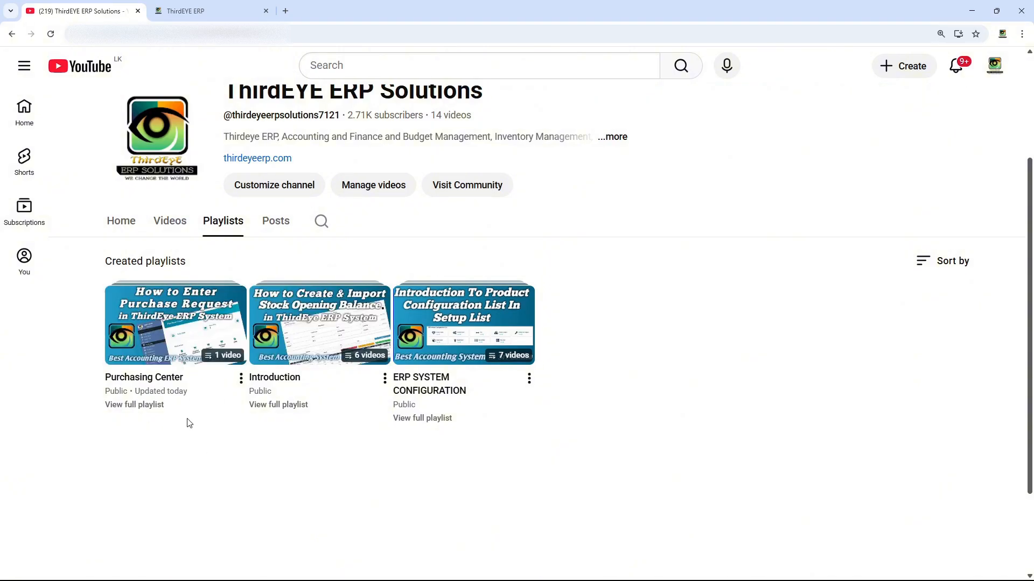
{"action": "scroll", "coordinate": [210, 428], "scroll_direction": "up", "scroll_amount": 2}
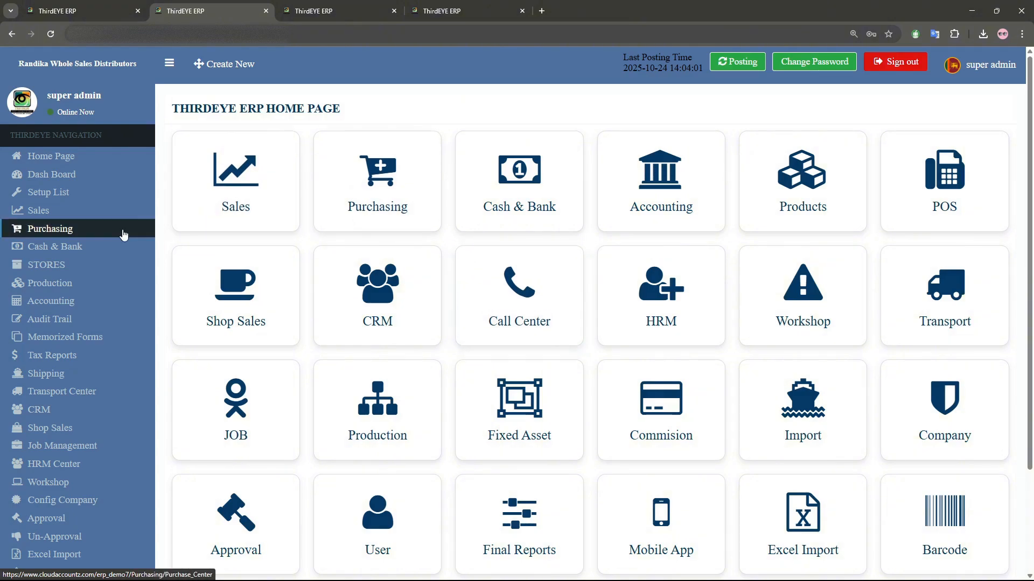
Start a new purchase order in the Purchase Center and check which purchase requisitions are available to load
{"action": "left_click", "coordinate": [86, 229]}
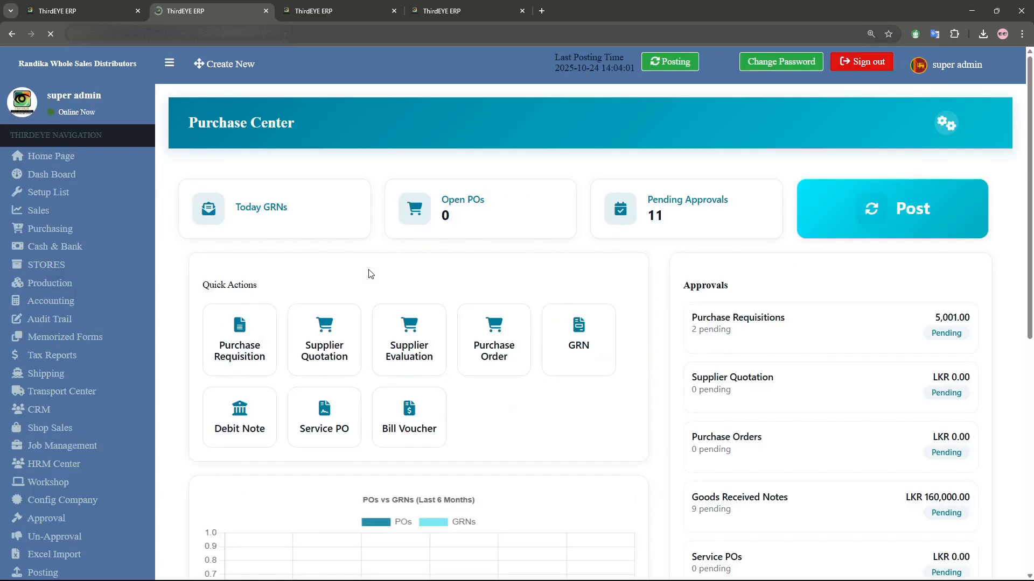
{"action": "left_click", "coordinate": [499, 353]}
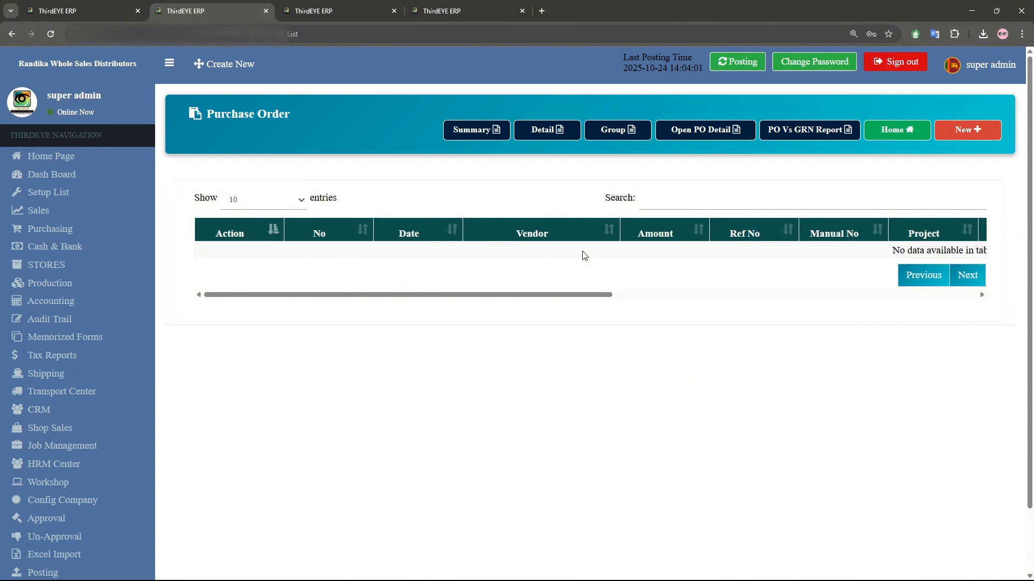
{"action": "left_click", "coordinate": [968, 130]}
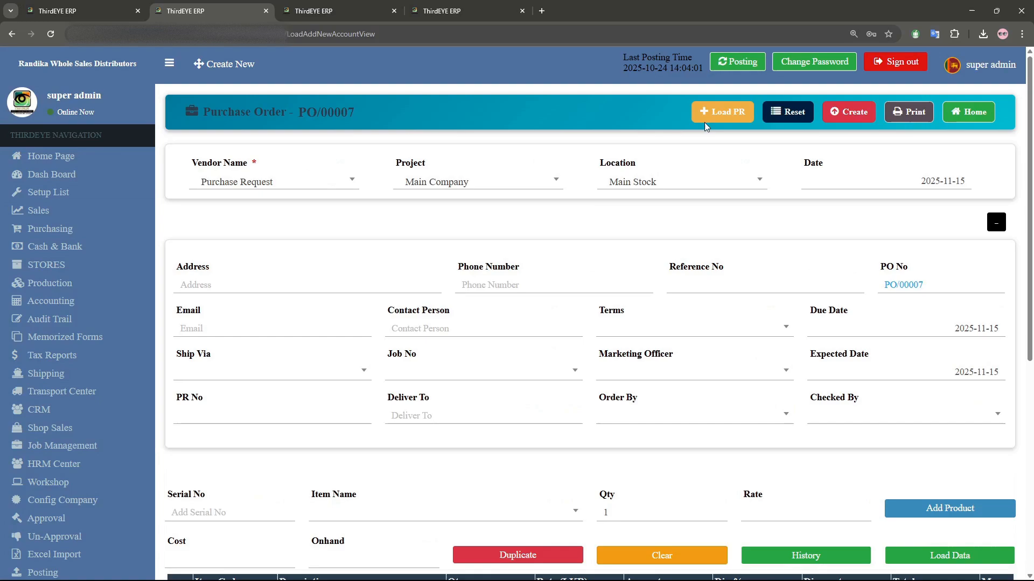
{"action": "left_click", "coordinate": [734, 113]}
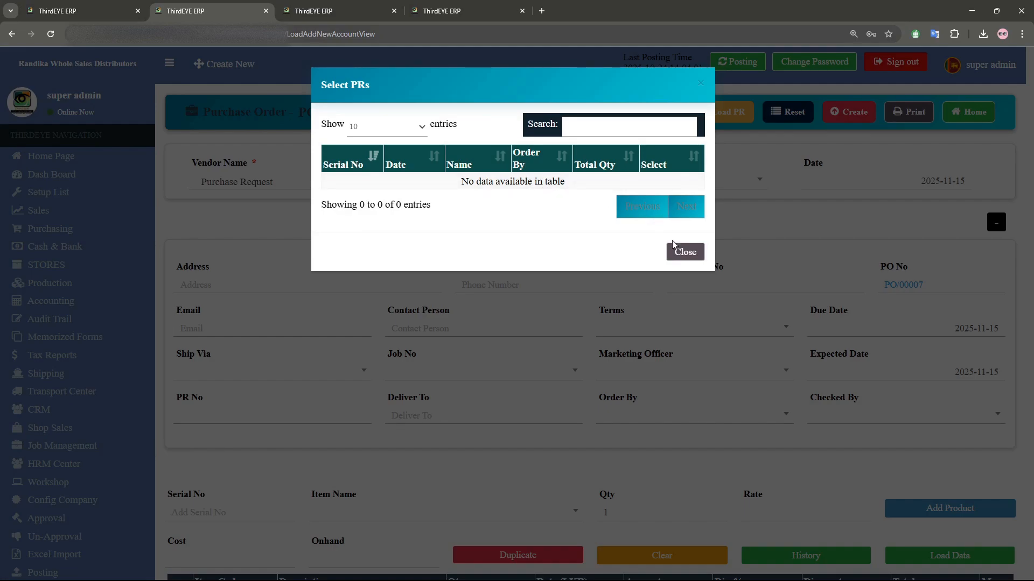
{"action": "left_click", "coordinate": [679, 253]}
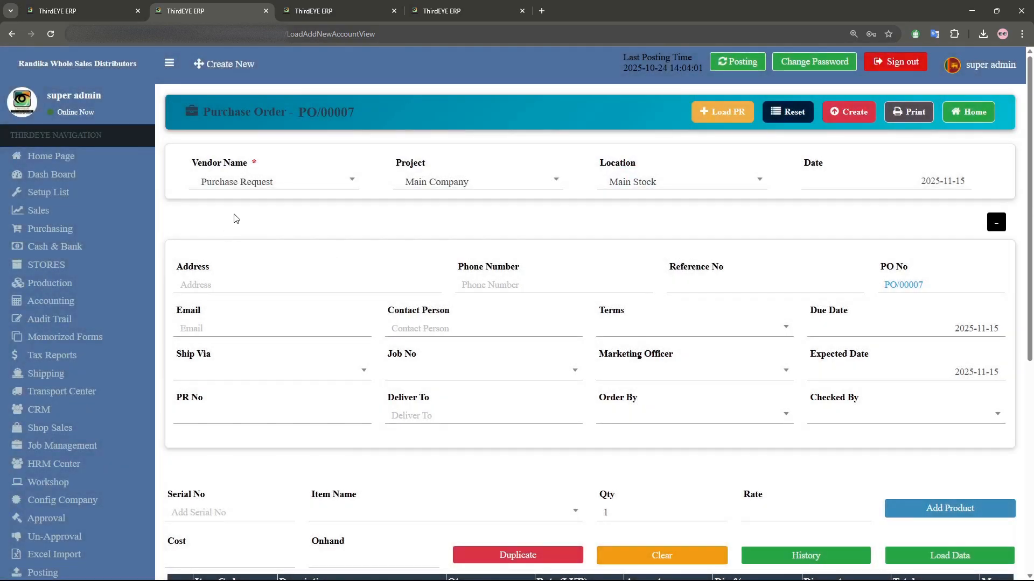
Open the list of purchase requisitions awaiting approval in the Approval Center
{"action": "scroll", "coordinate": [235, 221], "scroll_direction": "down", "scroll_amount": 4}
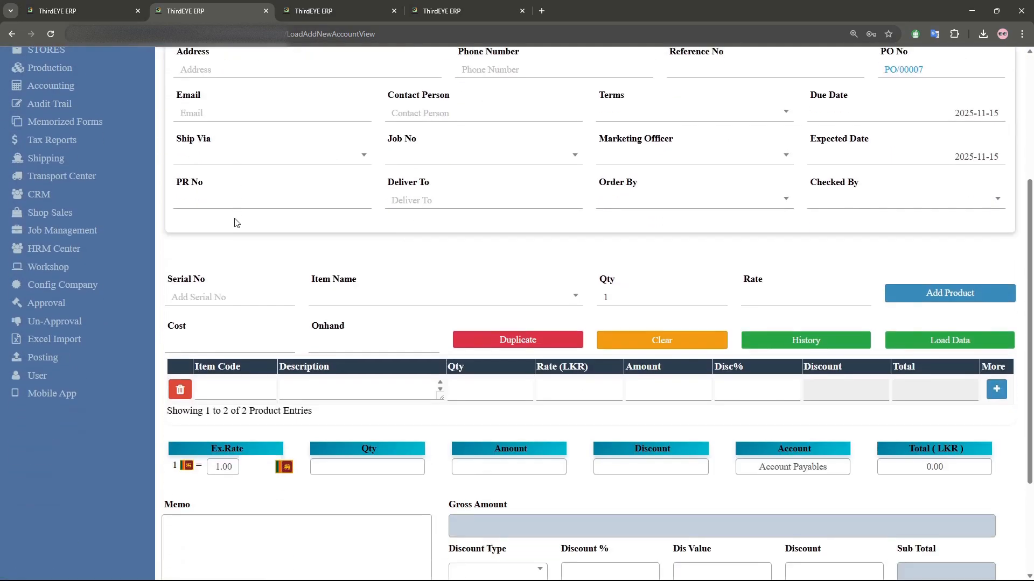
{"action": "left_click", "coordinate": [81, 303]}
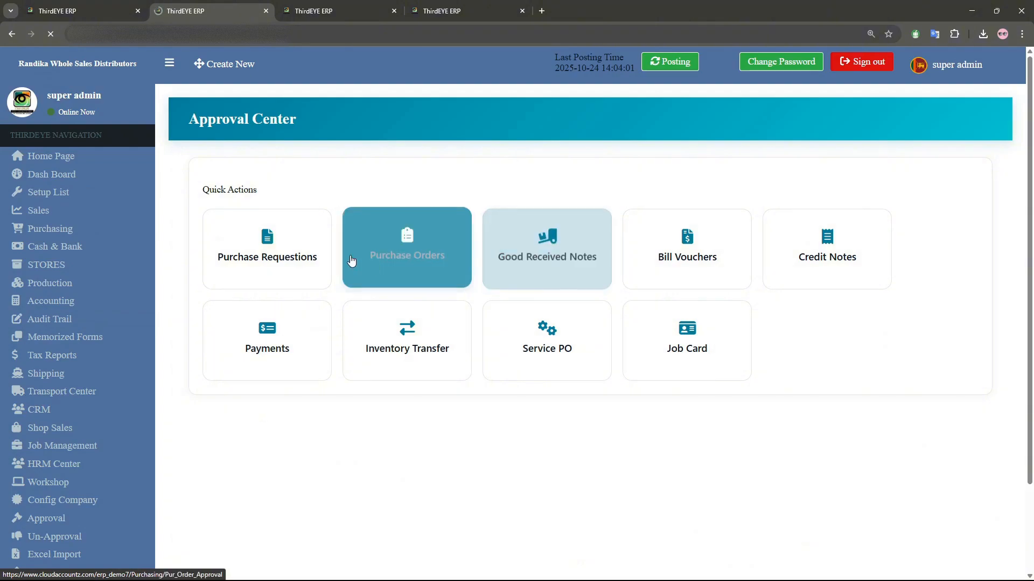
{"action": "left_click", "coordinate": [283, 259]}
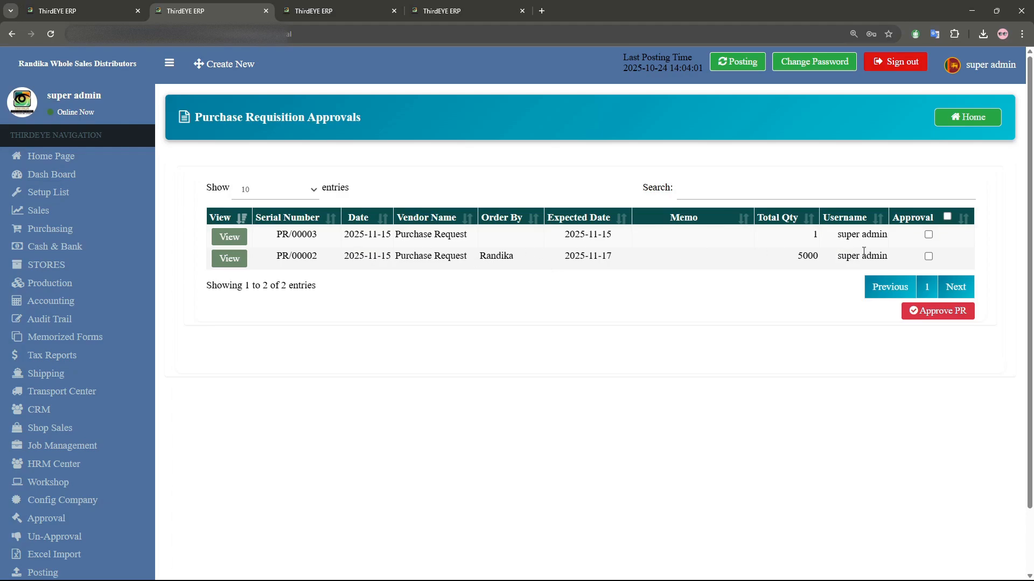
Review the details and item lines of purchase requisitions PR/00003 and PR/00002, returning to the approvals list after each
{"action": "left_click", "coordinate": [229, 237]}
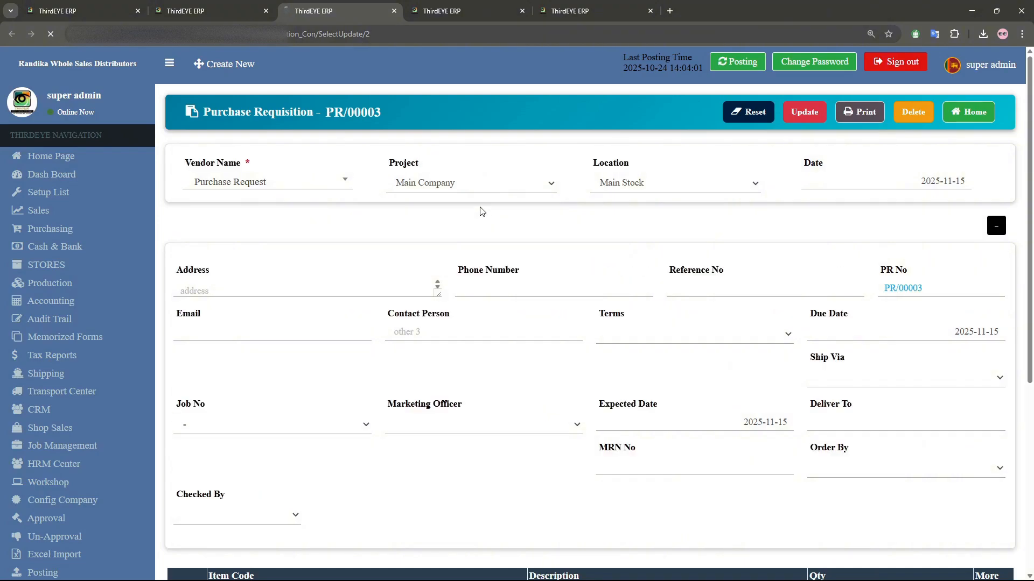
{"action": "scroll", "coordinate": [427, 282], "scroll_direction": "down", "scroll_amount": 4}
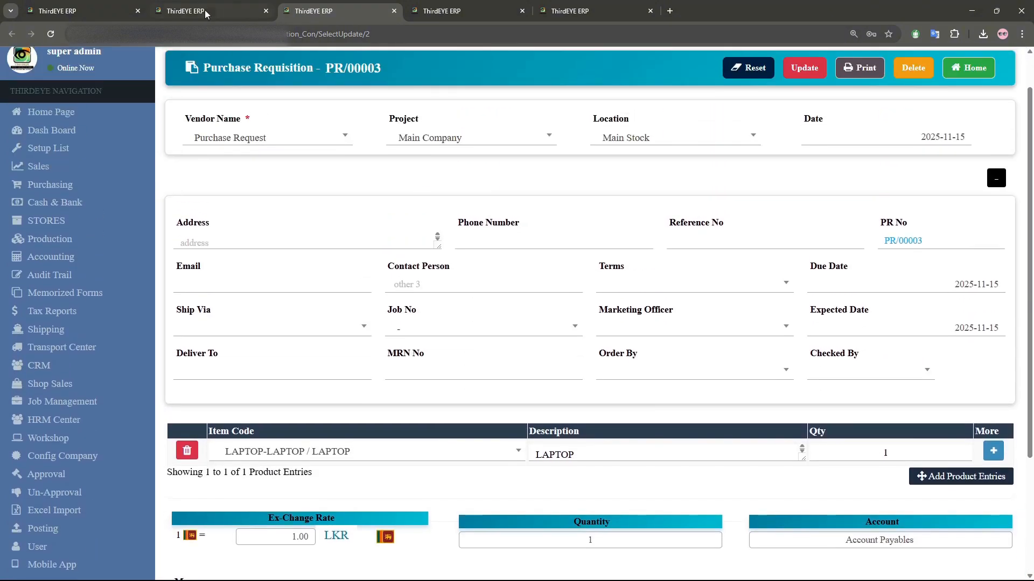
{"action": "left_click", "coordinate": [202, 12]}
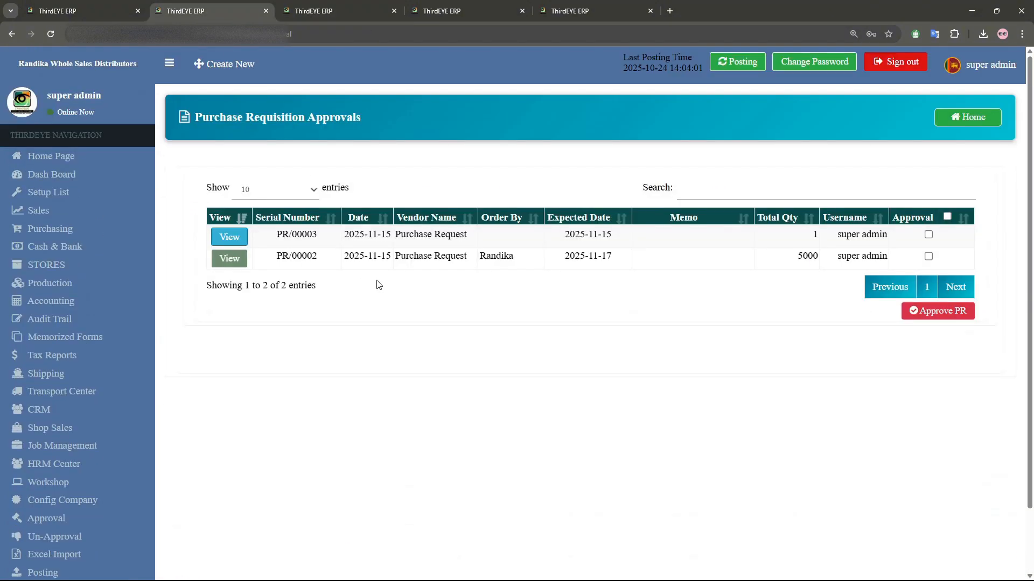
{"action": "left_click", "coordinate": [229, 259]}
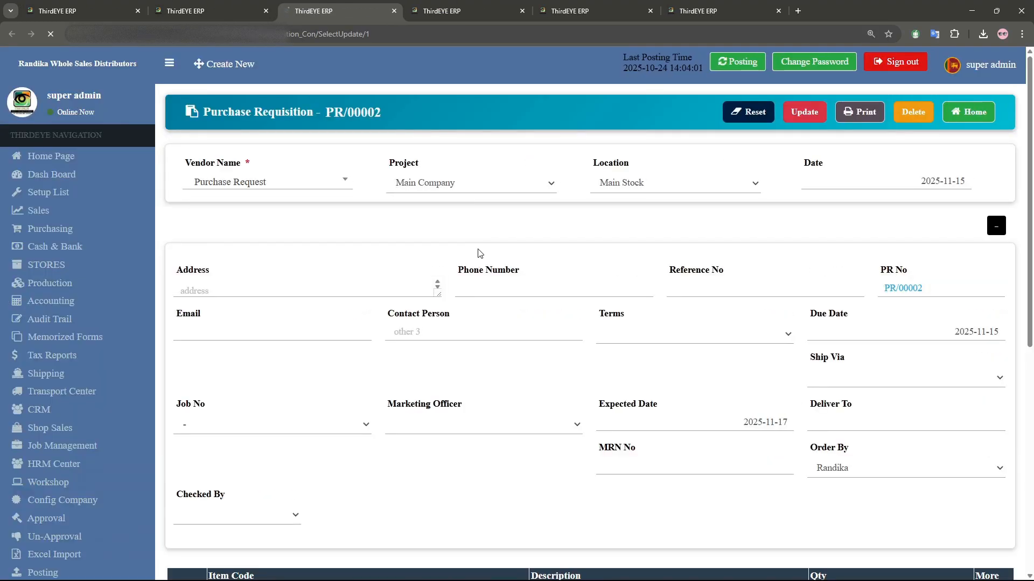
{"action": "scroll", "coordinate": [485, 269], "scroll_direction": "down", "scroll_amount": 4}
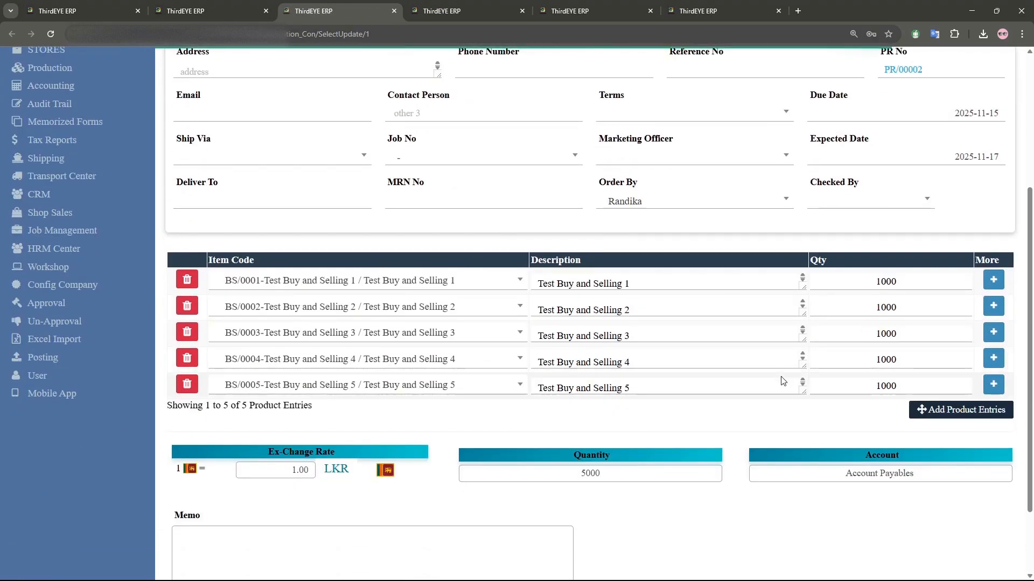
{"action": "left_click", "coordinate": [210, 5]}
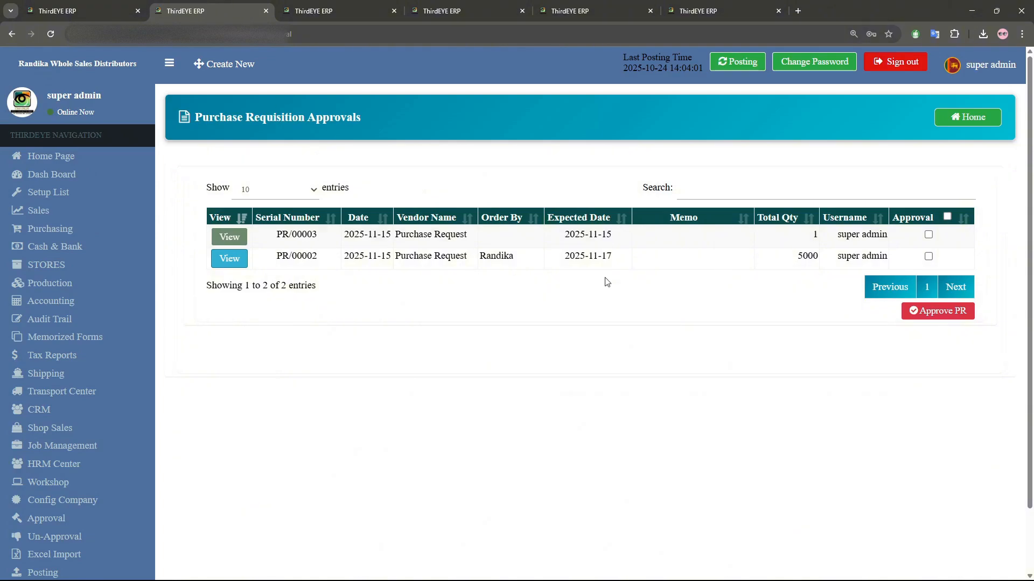
Approve purchase requisitions PR/00003 and PR/00002
{"action": "left_click", "coordinate": [928, 235]}
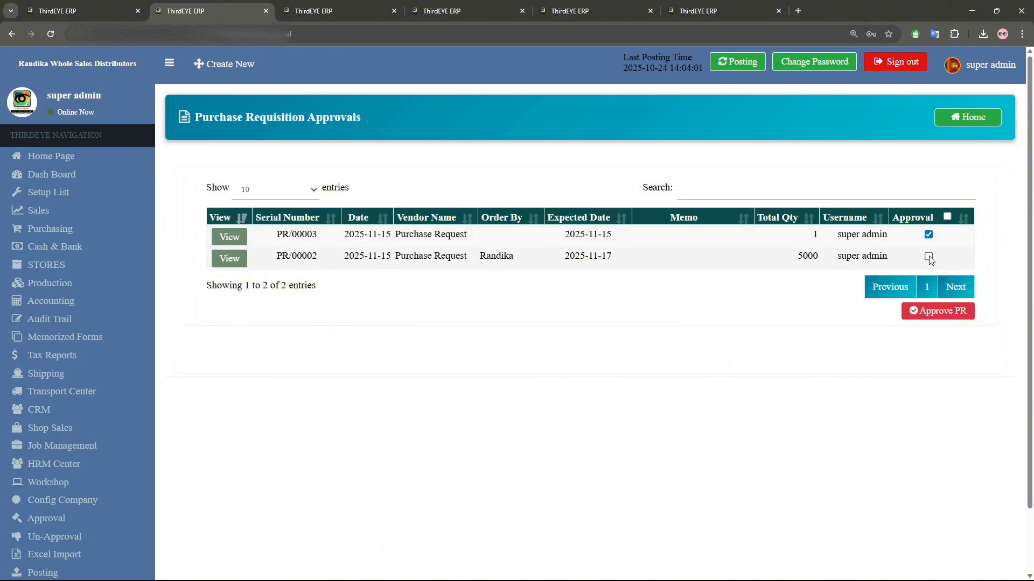
{"action": "left_click", "coordinate": [928, 257]}
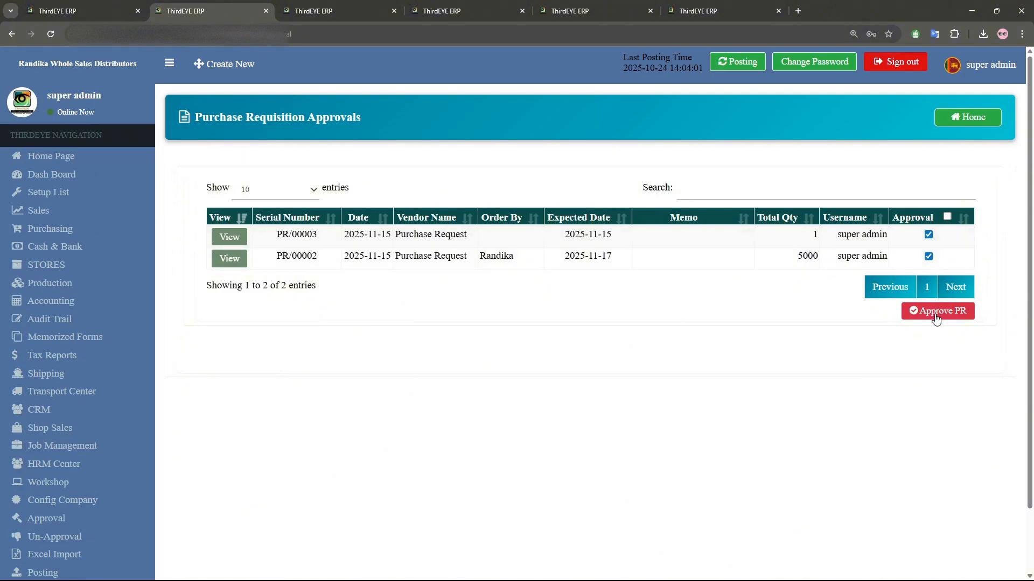
{"action": "left_click", "coordinate": [935, 312]}
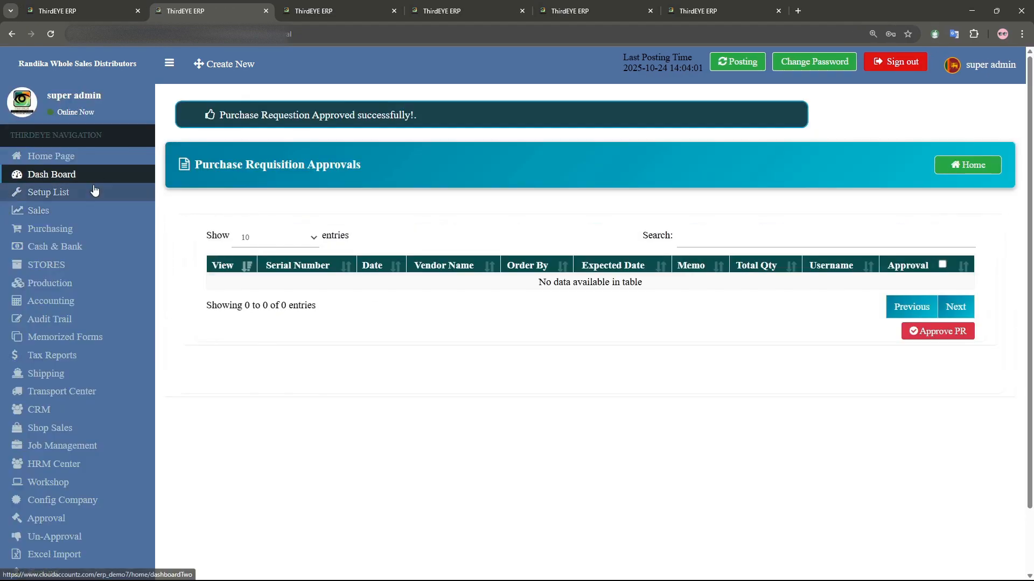
Start a new purchase order from the Purchase Center
{"action": "left_click", "coordinate": [93, 239]}
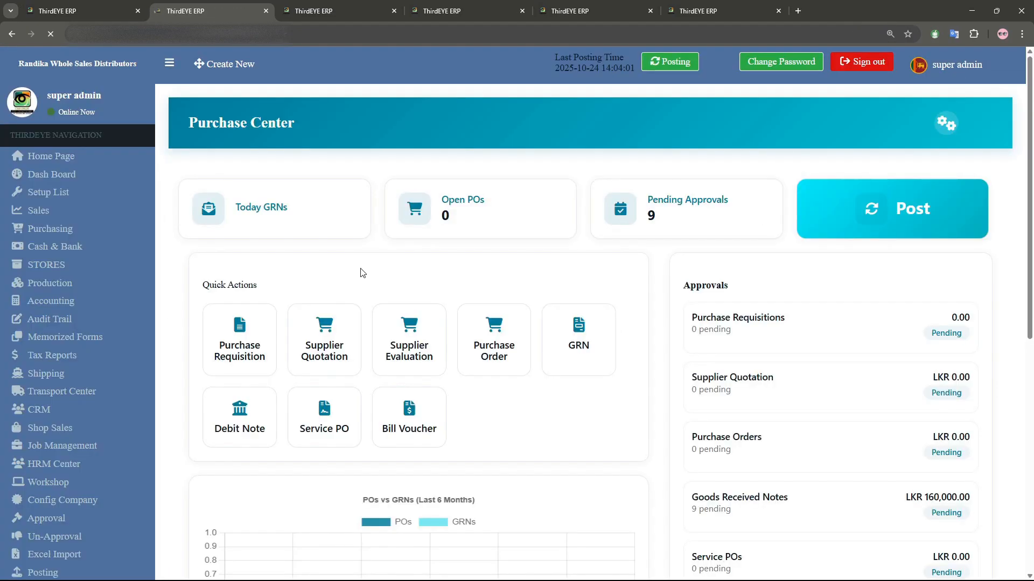
{"action": "left_click", "coordinate": [516, 362]}
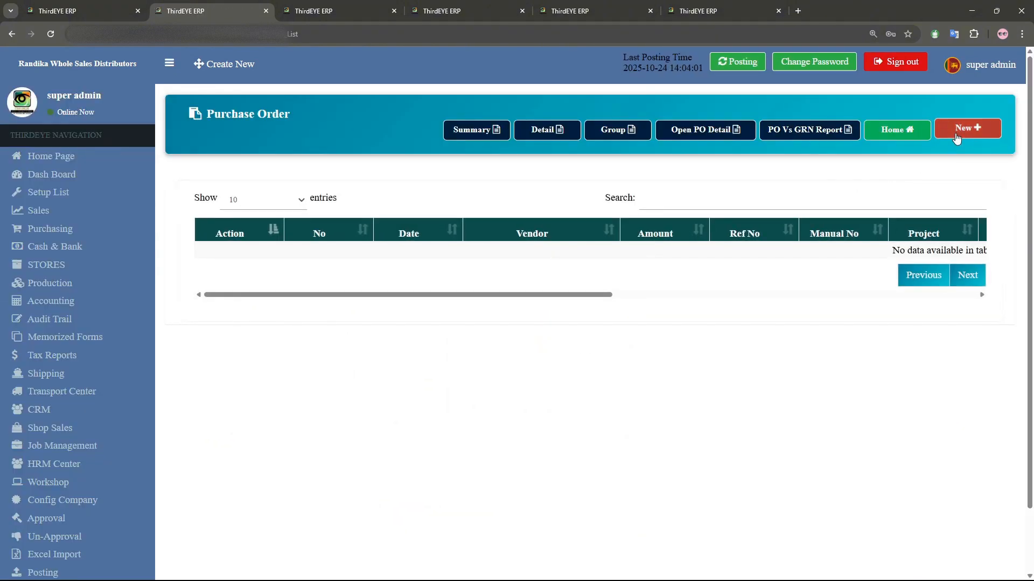
{"action": "left_click", "coordinate": [957, 137]}
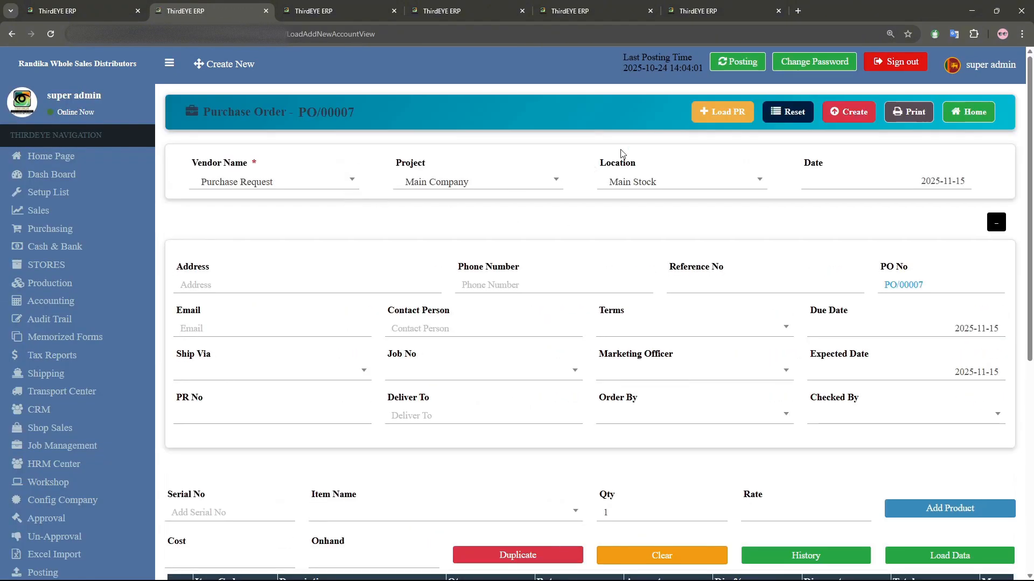
Load approved requisition PR/00002 into the purchase order and look over its item lines
{"action": "left_click", "coordinate": [733, 123]}
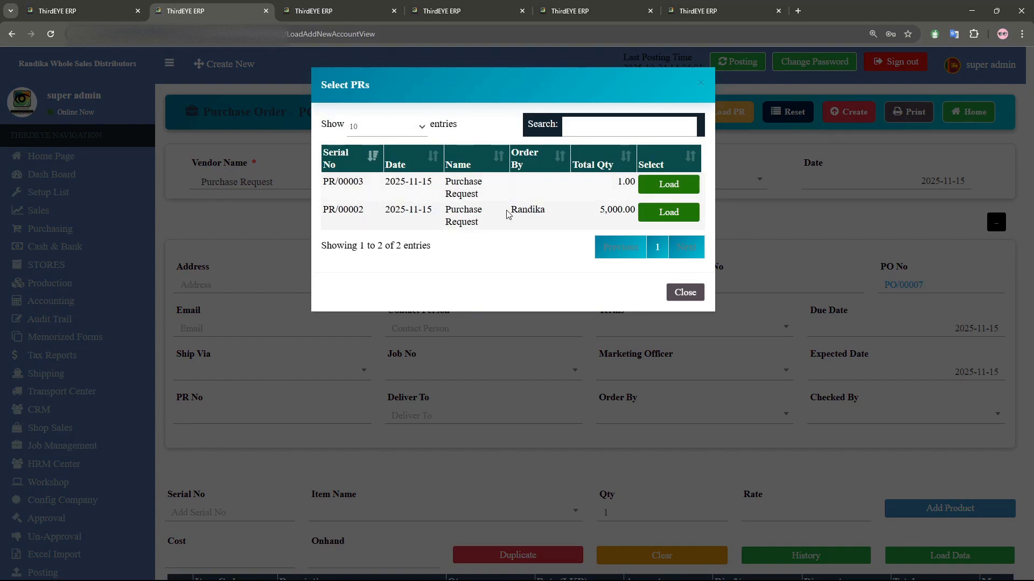
{"action": "left_click", "coordinate": [676, 214]}
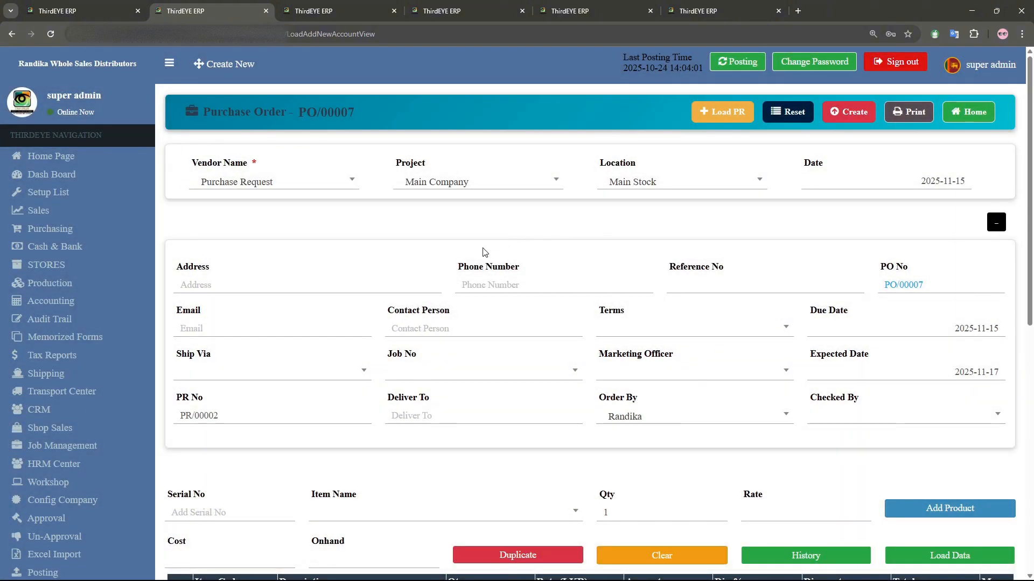
{"action": "scroll", "coordinate": [482, 256], "scroll_direction": "down", "scroll_amount": 7}
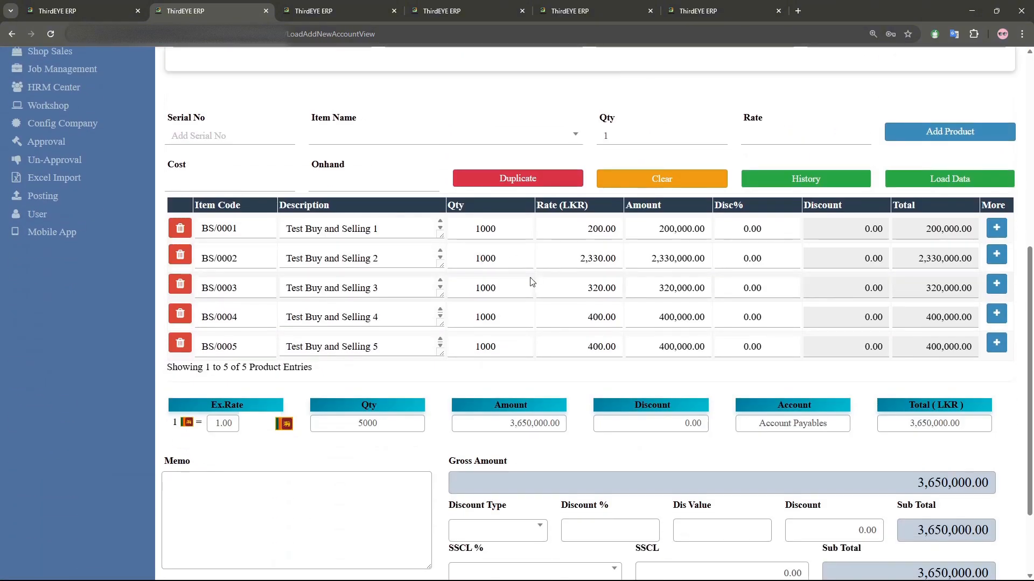
Set the purchase order's vendor to Lanka Furiture (Pvt) Ltd
{"action": "scroll", "coordinate": [521, 285], "scroll_direction": "up", "scroll_amount": 7}
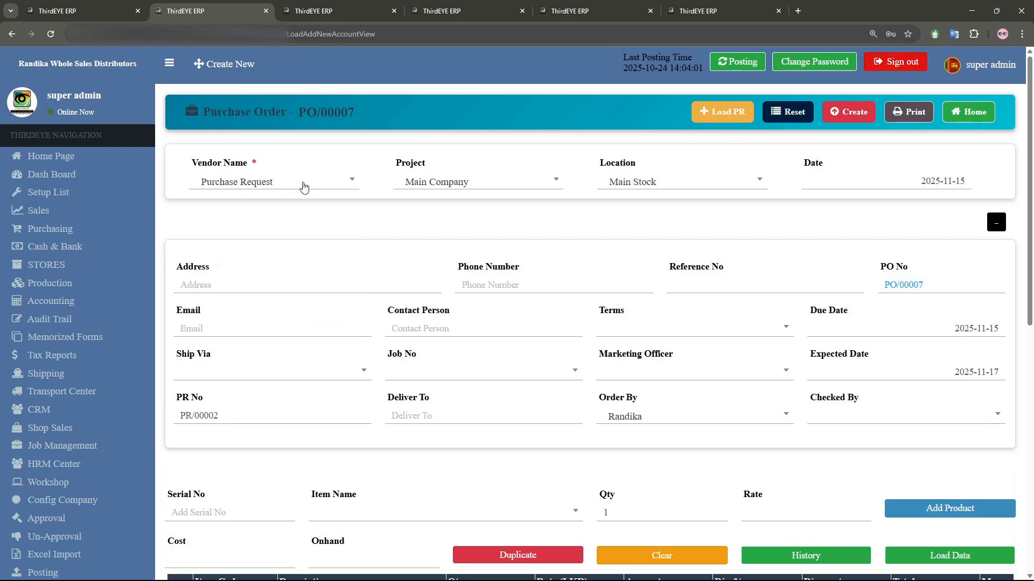
{"action": "left_click", "coordinate": [304, 187]}
{"action": "left_click", "coordinate": [272, 317]}
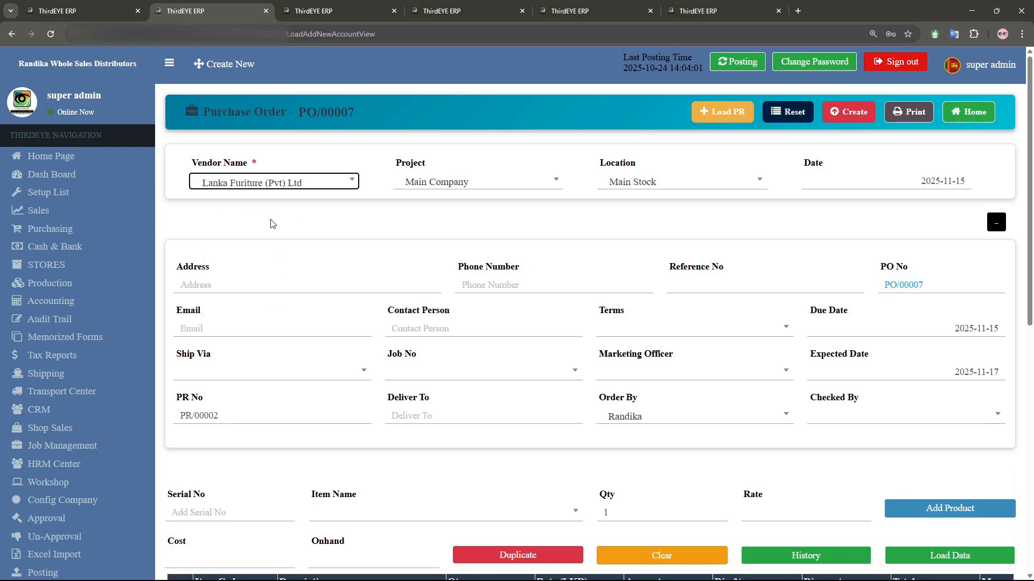
Set the purchase order date to 2025-04-08
{"action": "left_click", "coordinate": [897, 184]}
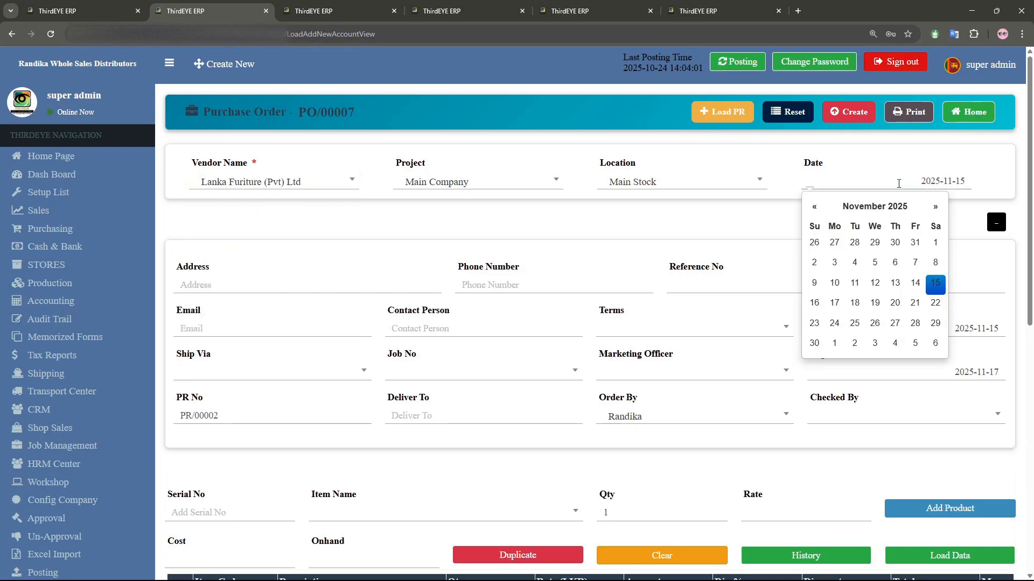
{"action": "left_click", "coordinate": [884, 209]}
{"action": "left_click", "coordinate": [855, 235]}
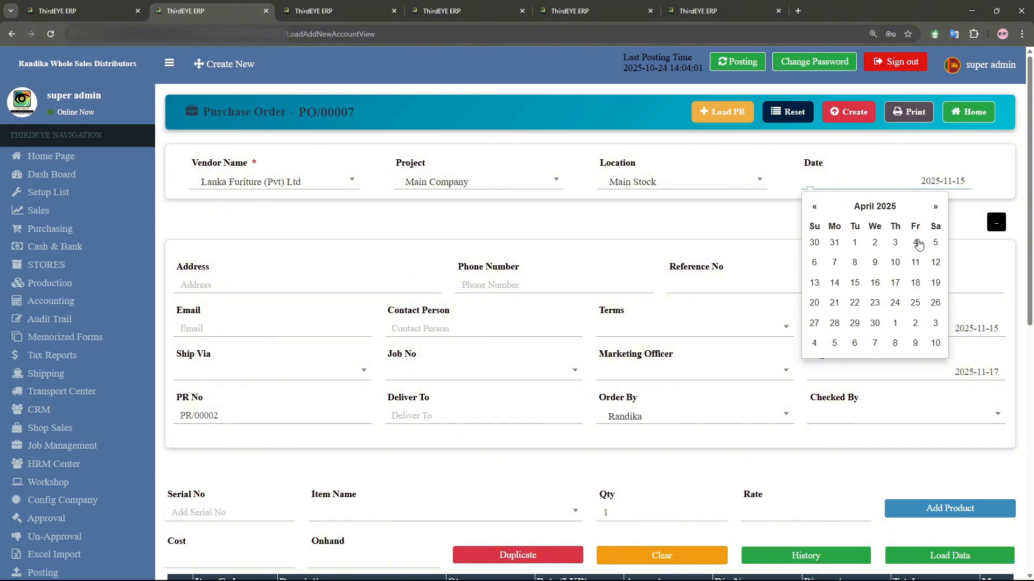
{"action": "left_click", "coordinate": [861, 265]}
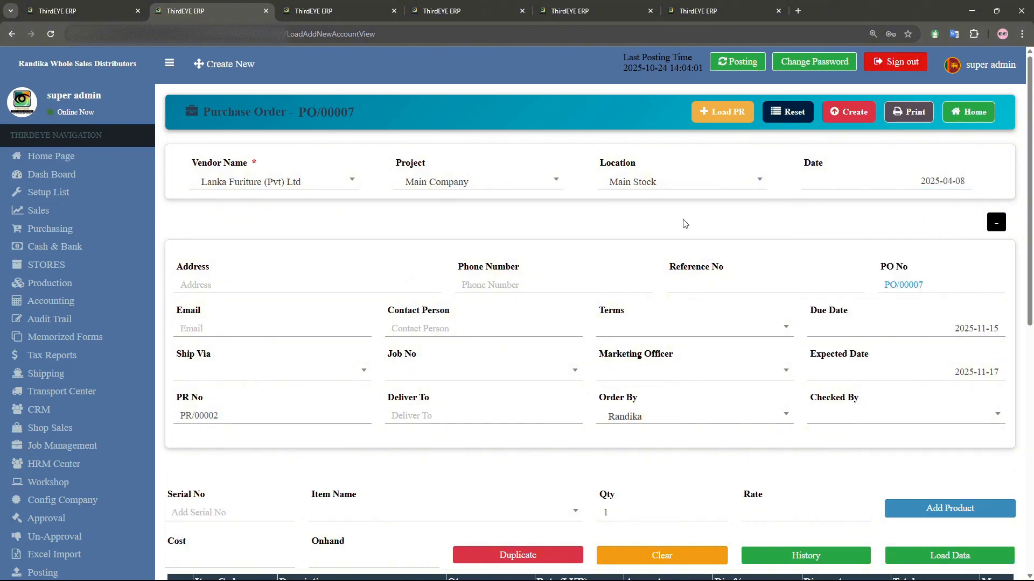
Apply SSCL of 2.56% and VAT of 18% to the purchase order totals
{"action": "scroll", "coordinate": [683, 225], "scroll_direction": "down", "scroll_amount": 1}
{"action": "scroll", "coordinate": [597, 229], "scroll_direction": "down", "scroll_amount": 1}
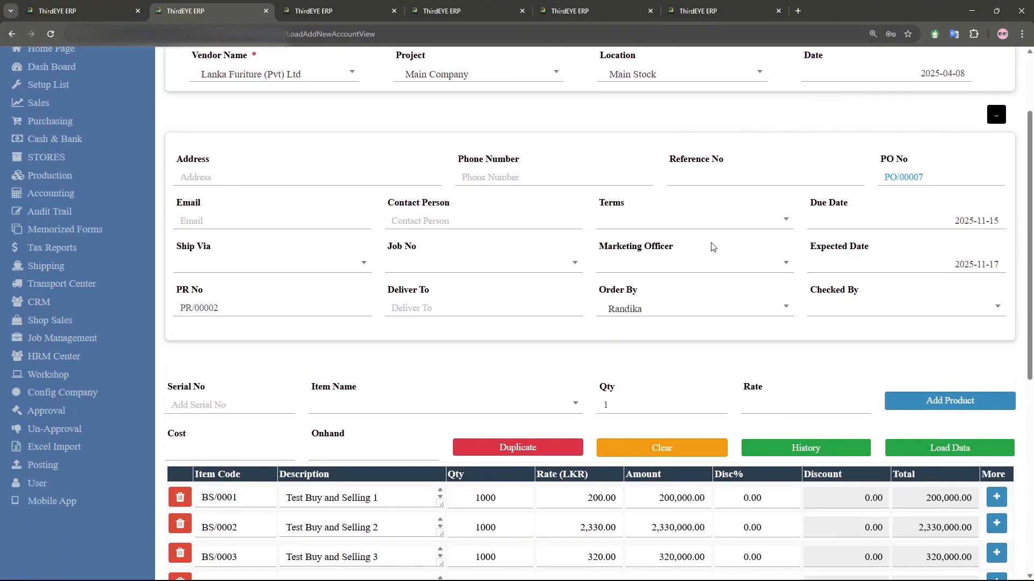
{"action": "scroll", "coordinate": [714, 247], "scroll_direction": "down", "scroll_amount": 6}
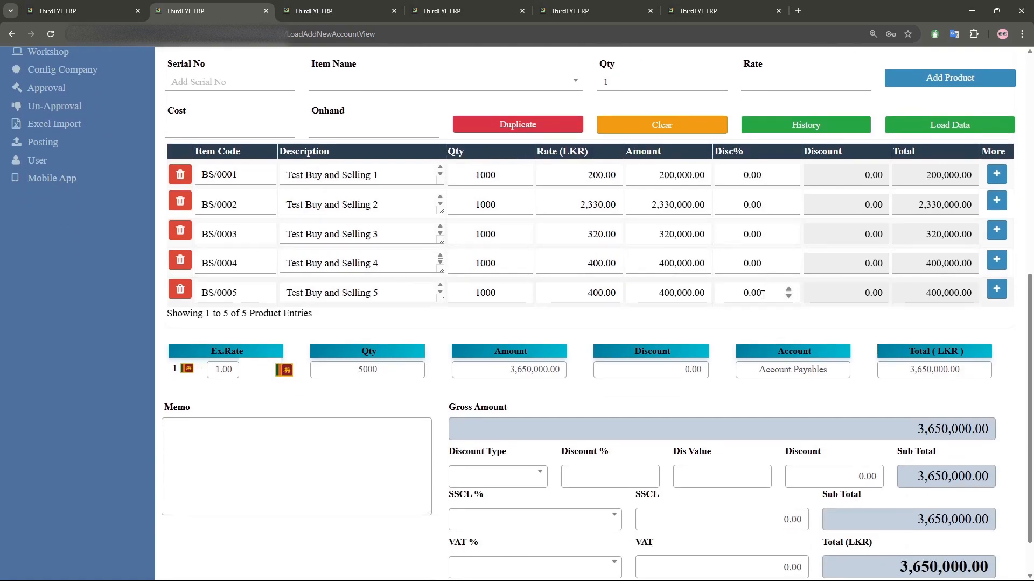
{"action": "scroll", "coordinate": [775, 309], "scroll_direction": "down", "scroll_amount": 1}
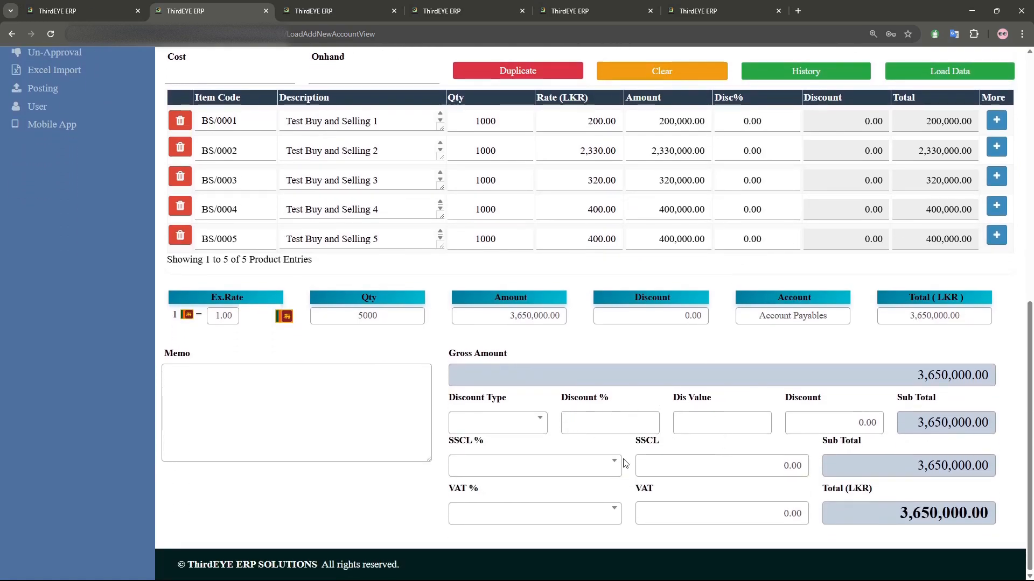
{"action": "left_click", "coordinate": [578, 465]}
{"action": "left_click", "coordinate": [496, 558]}
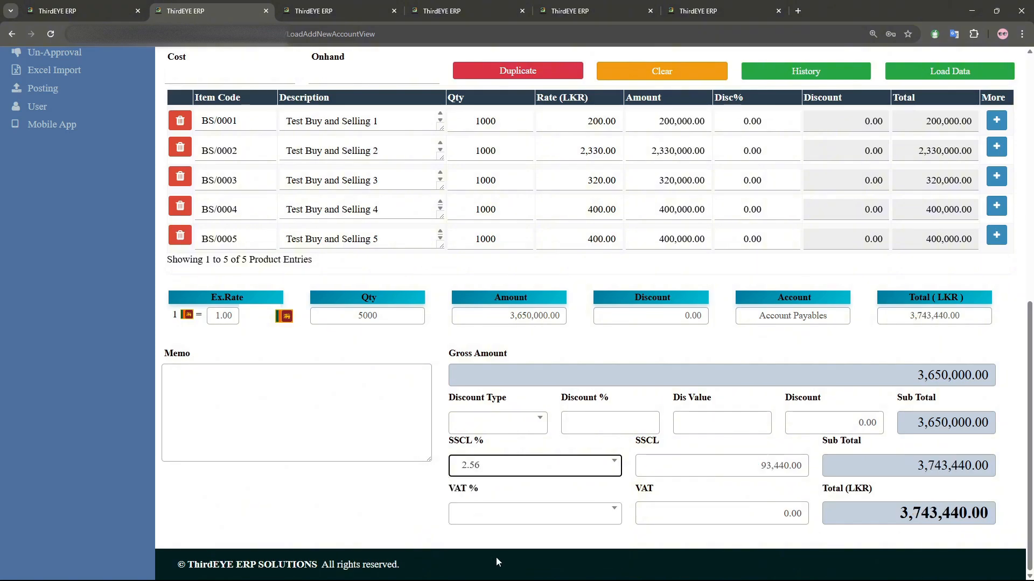
{"action": "left_click", "coordinate": [537, 514]}
{"action": "left_click", "coordinate": [522, 489]}
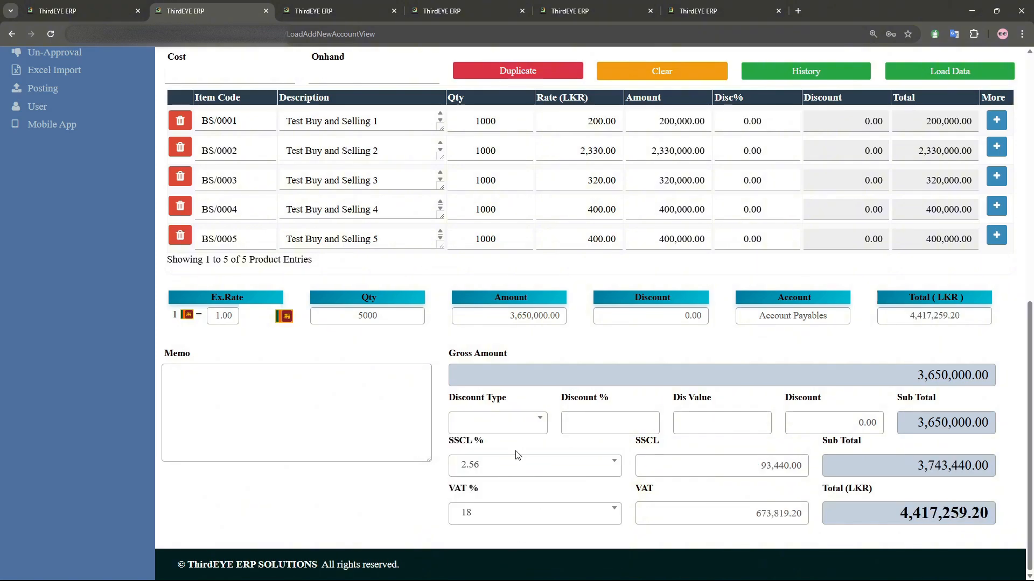
Apply a Value-type discount of 50,000 to the purchase order totals
{"action": "left_click", "coordinate": [514, 434]}
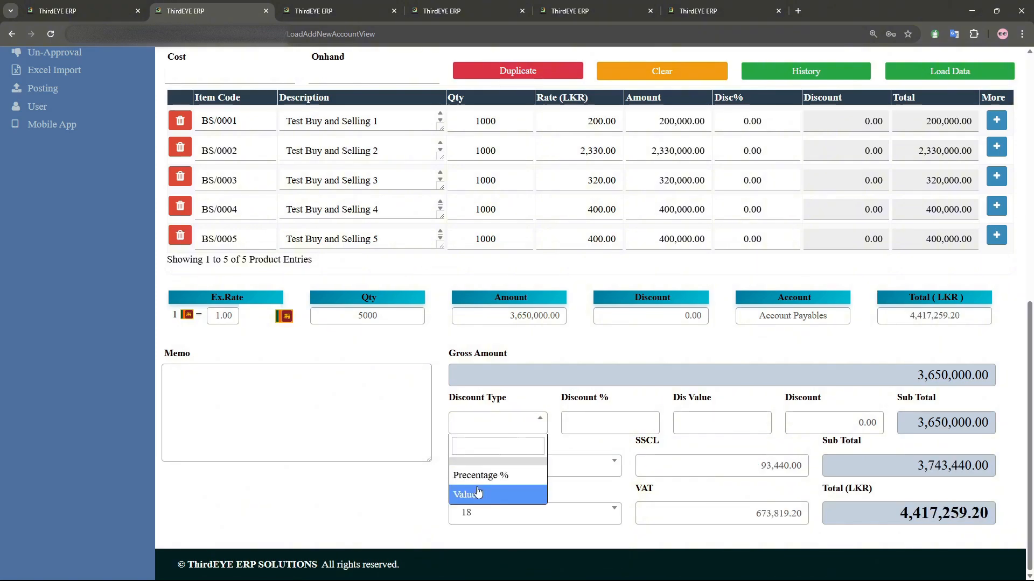
{"action": "left_click", "coordinate": [534, 491]}
{"action": "left_click", "coordinate": [639, 424]}
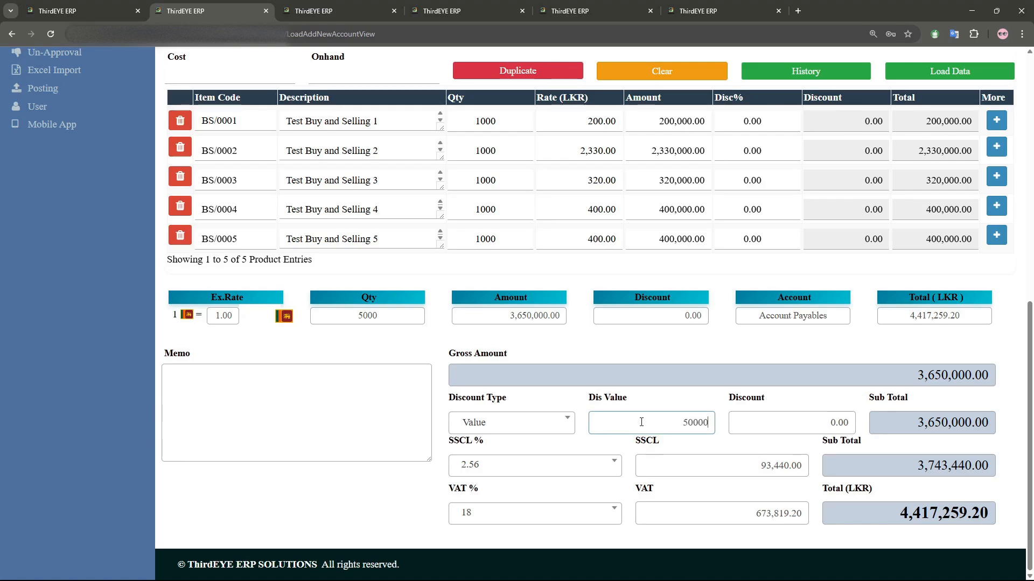
{"action": "left_click", "coordinate": [665, 356]}
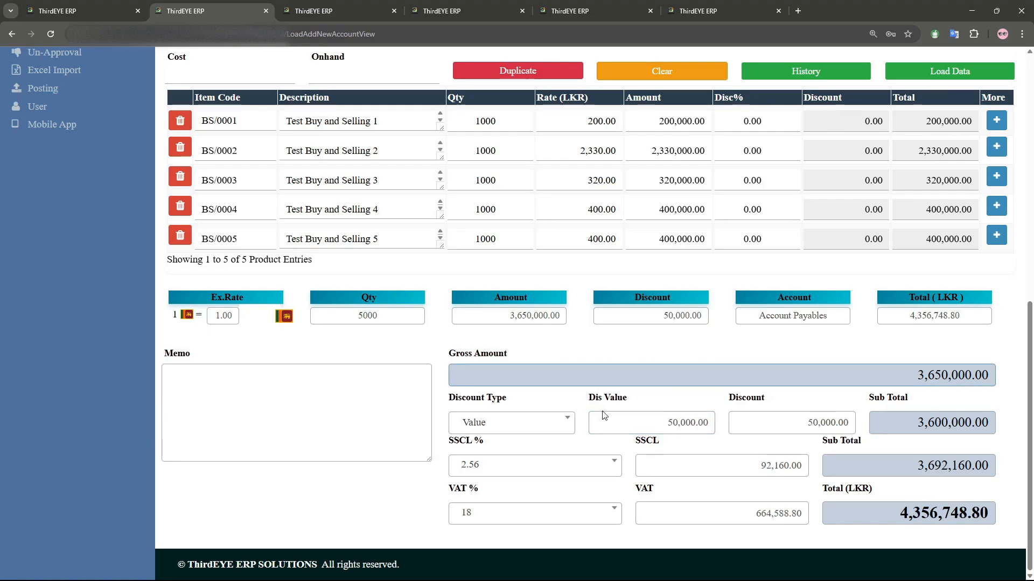
Save the purchase order with its print view and look through the printable document down to the totals and signature lines
{"action": "scroll", "coordinate": [603, 414], "scroll_direction": "up", "scroll_amount": 9}
{"action": "scroll", "coordinate": [577, 365], "scroll_direction": "up", "scroll_amount": 1}
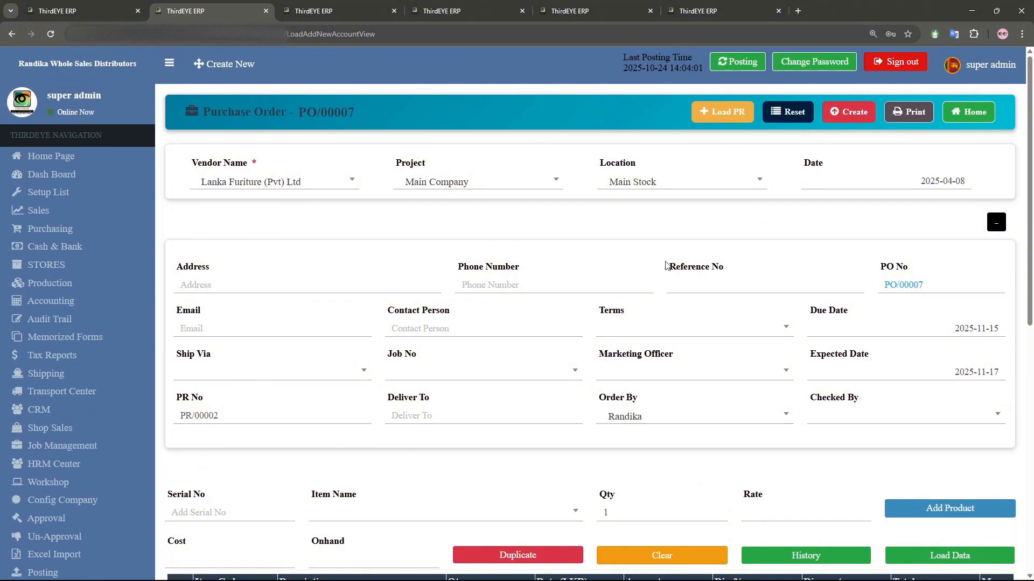
{"action": "left_click", "coordinate": [909, 117]}
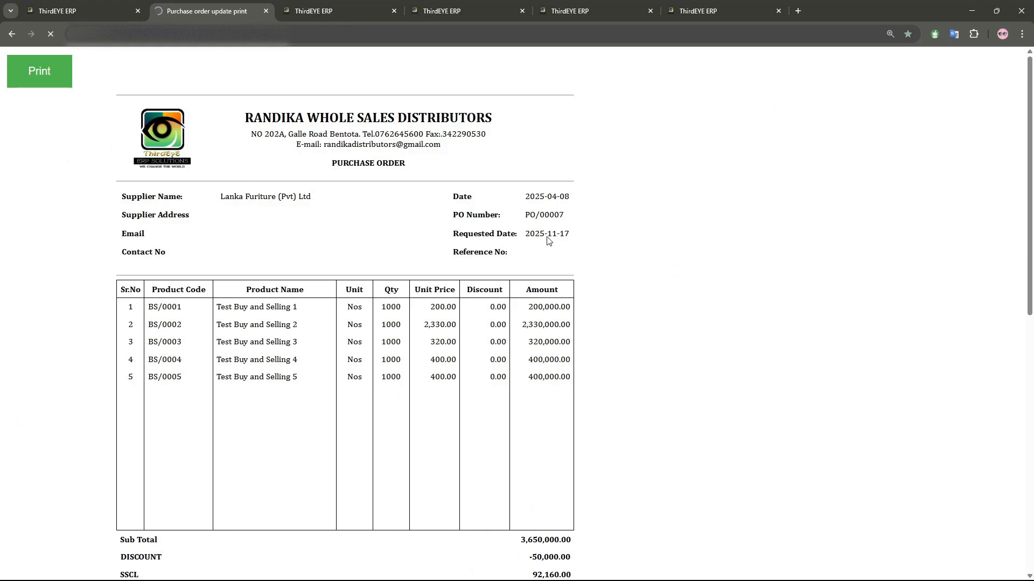
{"action": "scroll", "coordinate": [452, 235], "scroll_direction": "down", "scroll_amount": 5}
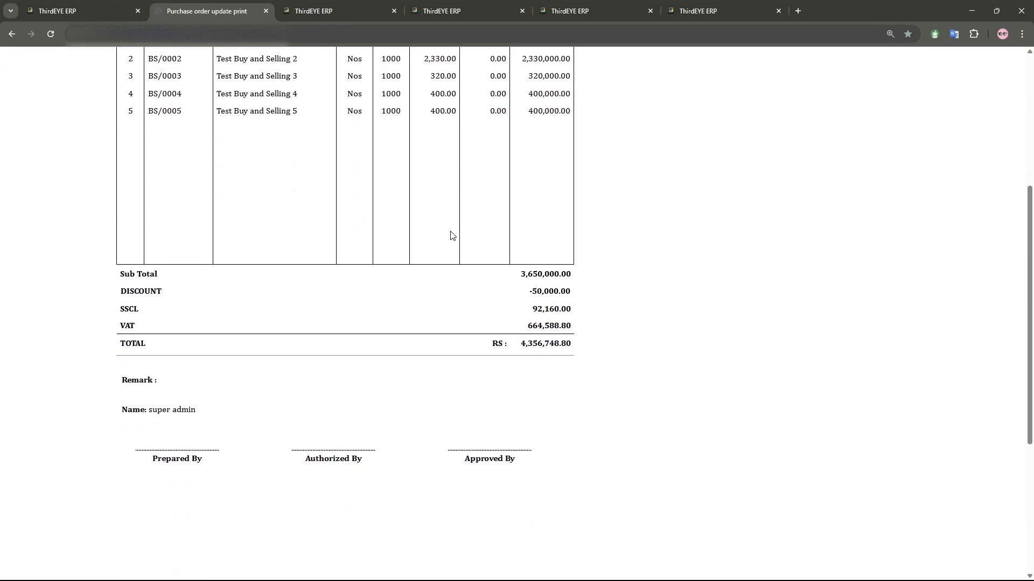
{"action": "scroll", "coordinate": [451, 235], "scroll_direction": "up", "scroll_amount": 5}
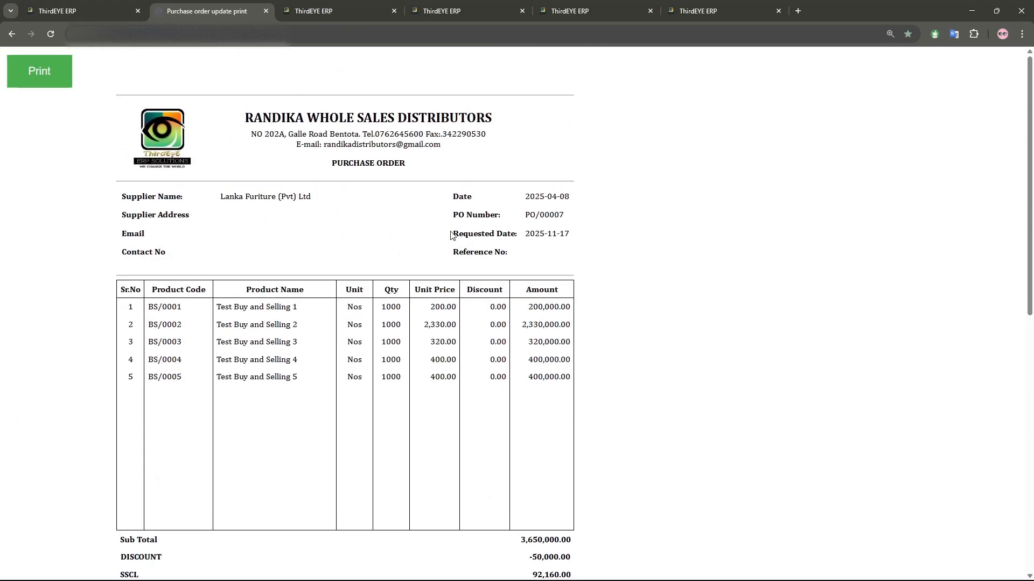
Leave the print view and open the purchase order list in Purchasing
{"action": "left_click", "coordinate": [11, 34]}
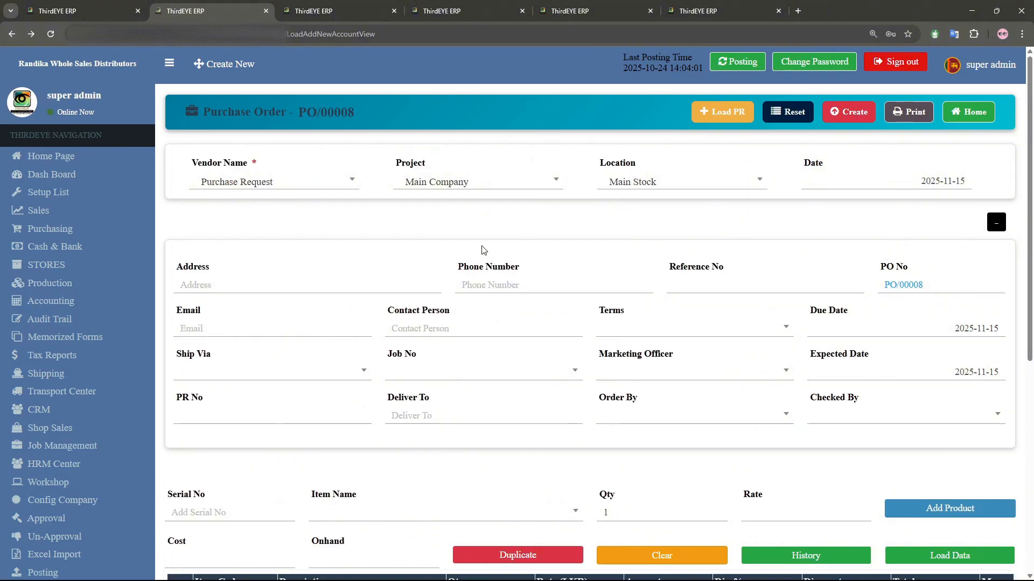
{"action": "left_click", "coordinate": [24, 230]}
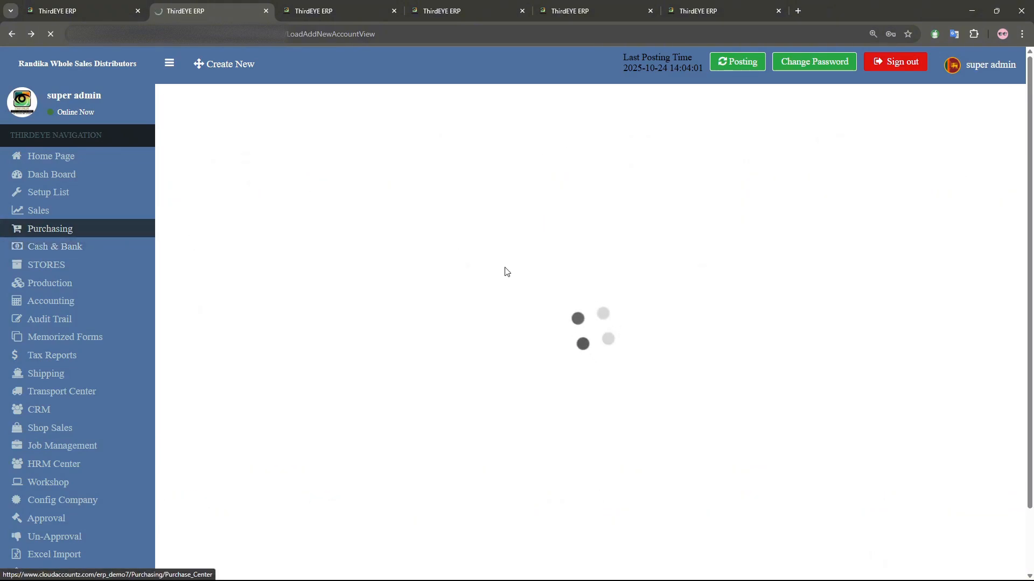
{"action": "left_click", "coordinate": [494, 344]}
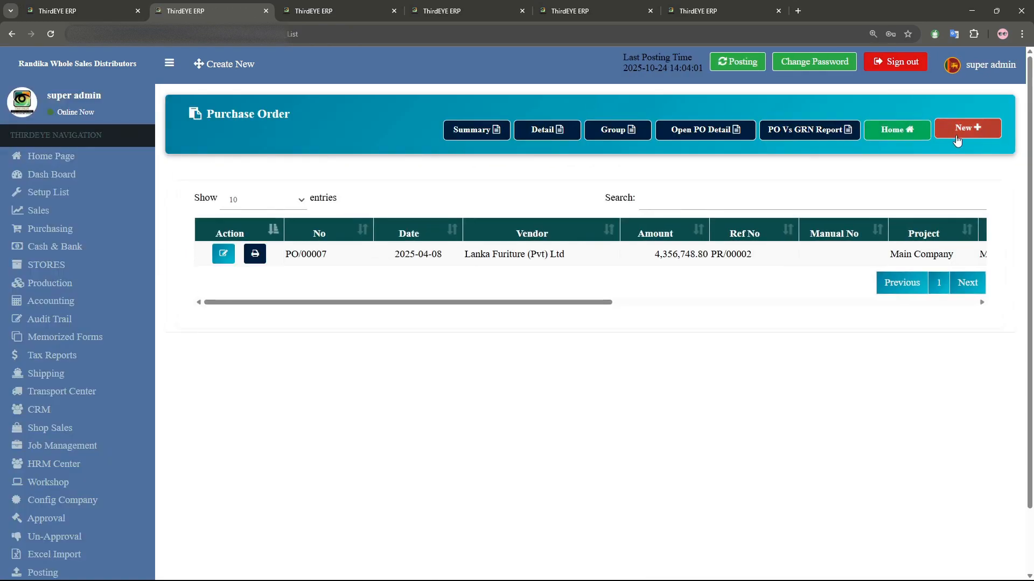
Start a new purchase order and set its vendor to ABC (Pvt) Ltd
{"action": "left_click", "coordinate": [961, 141]}
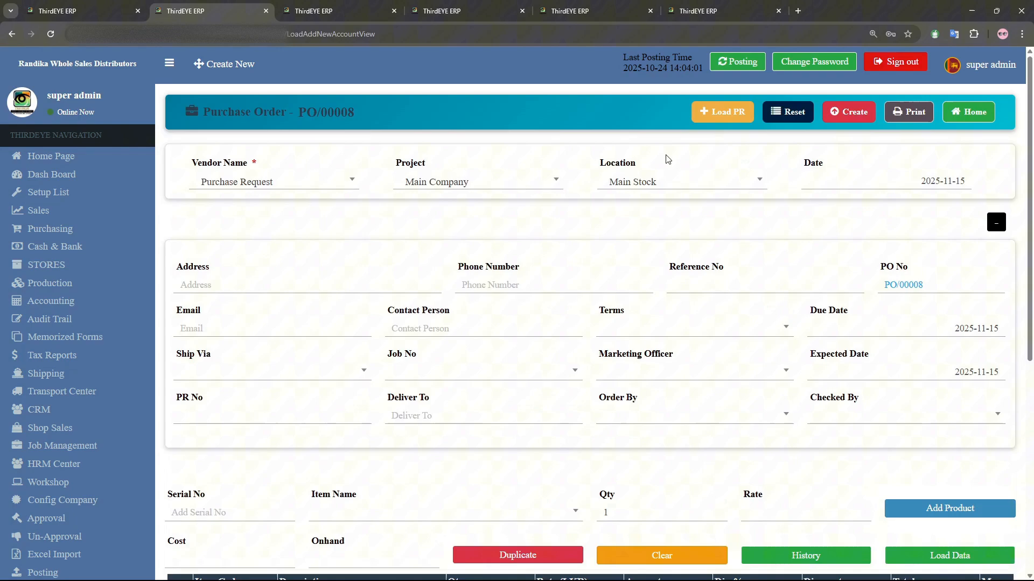
{"action": "left_click", "coordinate": [341, 183]}
{"action": "left_click", "coordinate": [333, 275]}
Add item BS/0001 Test Buy and Selling 1 to the order with a quantity of 1000
{"action": "scroll", "coordinate": [408, 260], "scroll_direction": "down", "scroll_amount": 3}
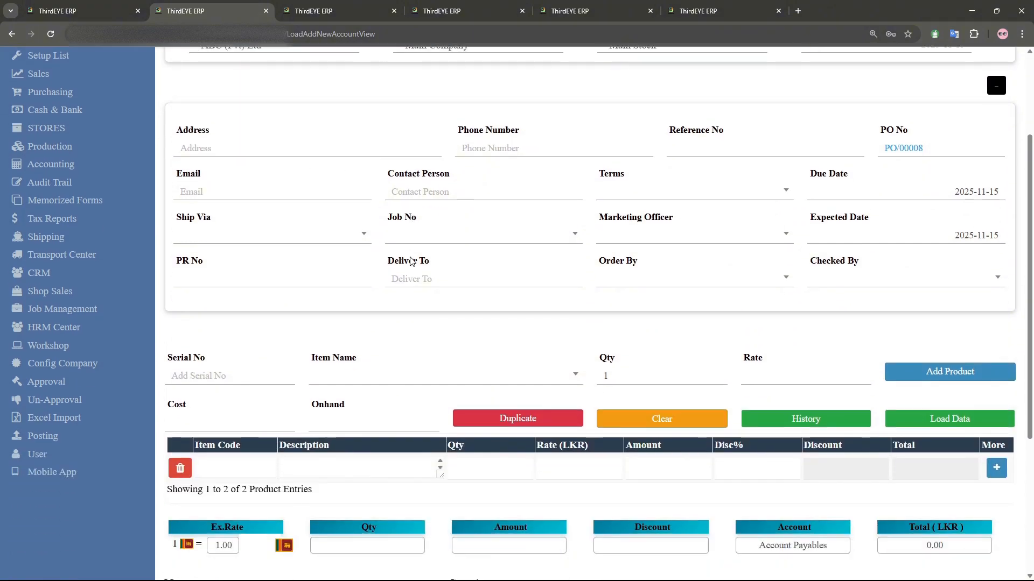
{"action": "left_click", "coordinate": [457, 355]}
{"action": "left_click", "coordinate": [434, 460]}
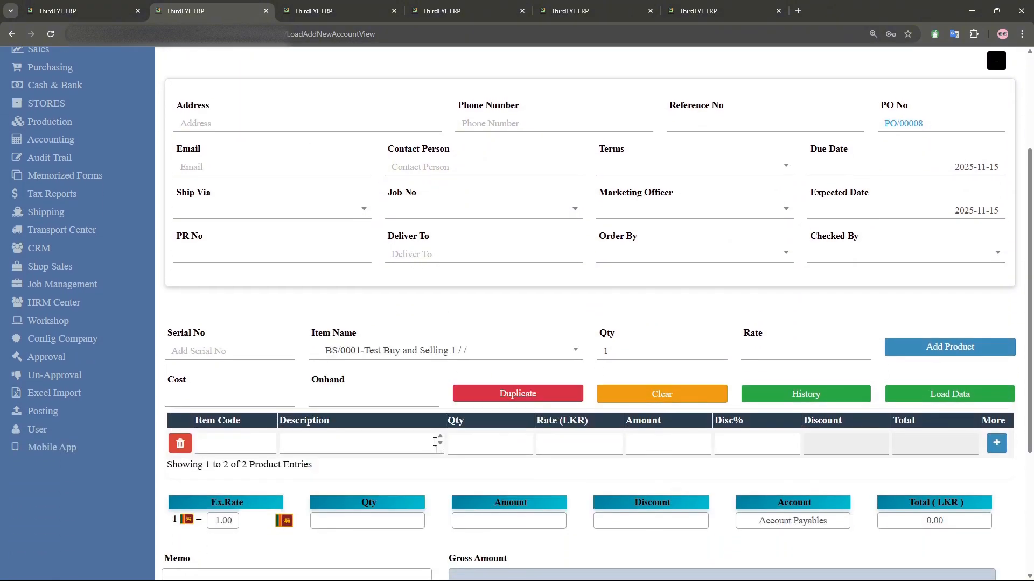
{"action": "left_click_drag", "start_coordinate": [635, 349], "coordinate": [579, 352]}
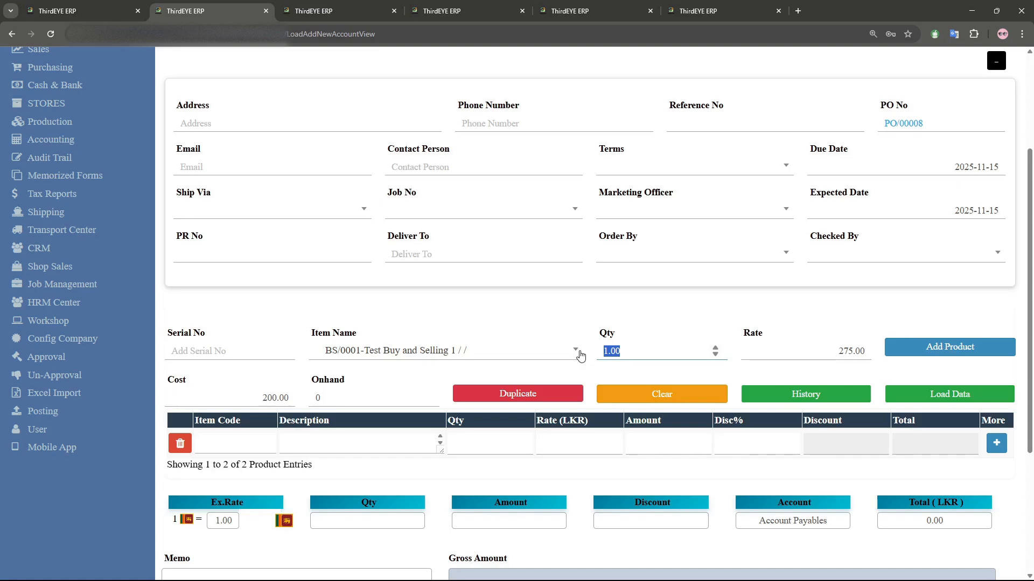
{"action": "type", "text": "1000"}
{"action": "left_click", "coordinate": [909, 350]}
Add item BS/0002 Test Buy and Selling 2 to the order with a quantity of 10
{"action": "left_click", "coordinate": [468, 355]}
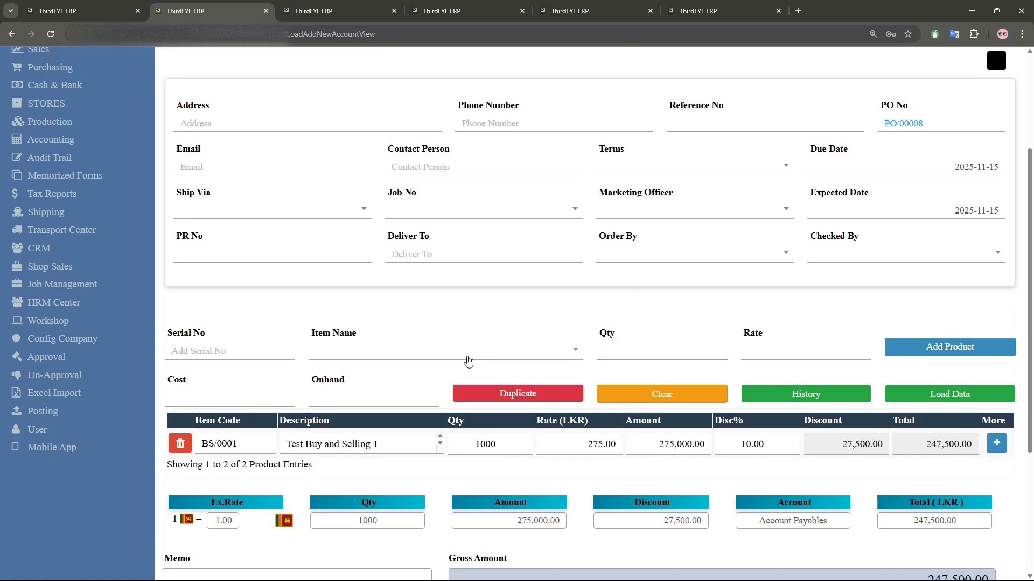
{"action": "left_click", "coordinate": [467, 358]}
{"action": "left_click", "coordinate": [466, 479]}
{"action": "left_click_drag", "start_coordinate": [629, 351], "coordinate": [583, 355]}
{"action": "type", "text": "10"}
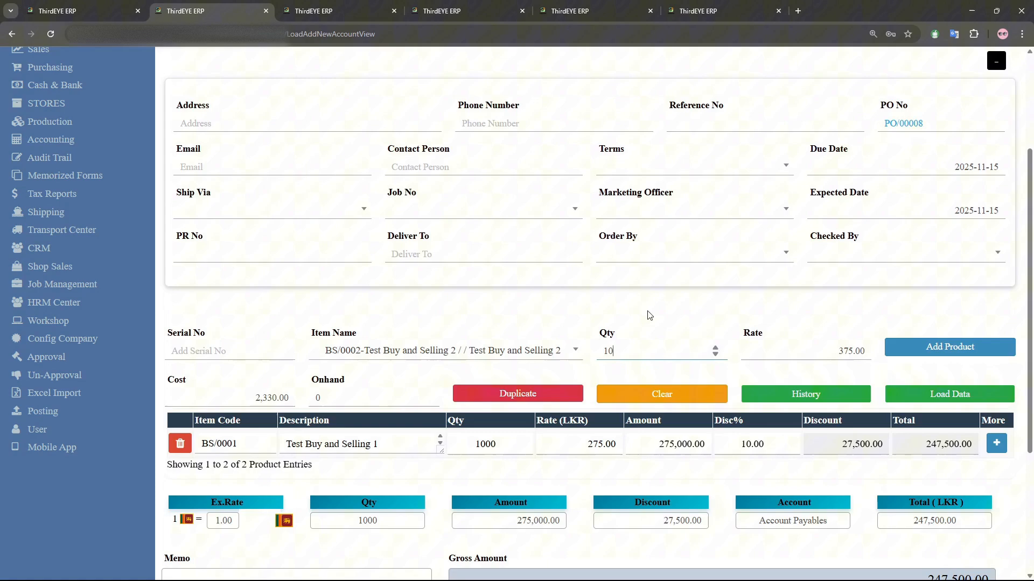
{"action": "left_click", "coordinate": [662, 313]}
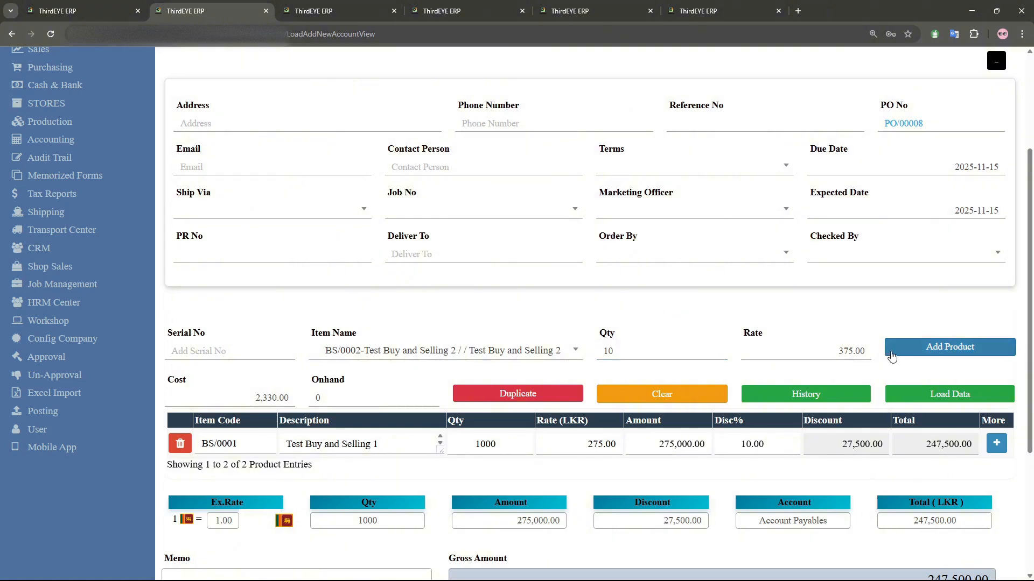
{"action": "left_click", "coordinate": [892, 356]}
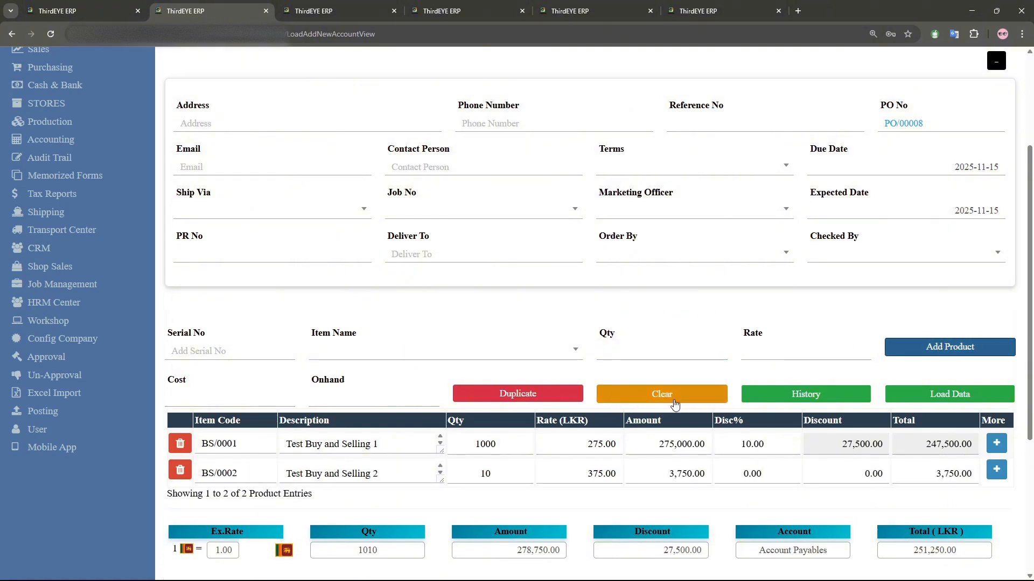
Select item BS/0001 in the item entry fields and look over the order's lines and totals
{"action": "left_click", "coordinate": [532, 359]}
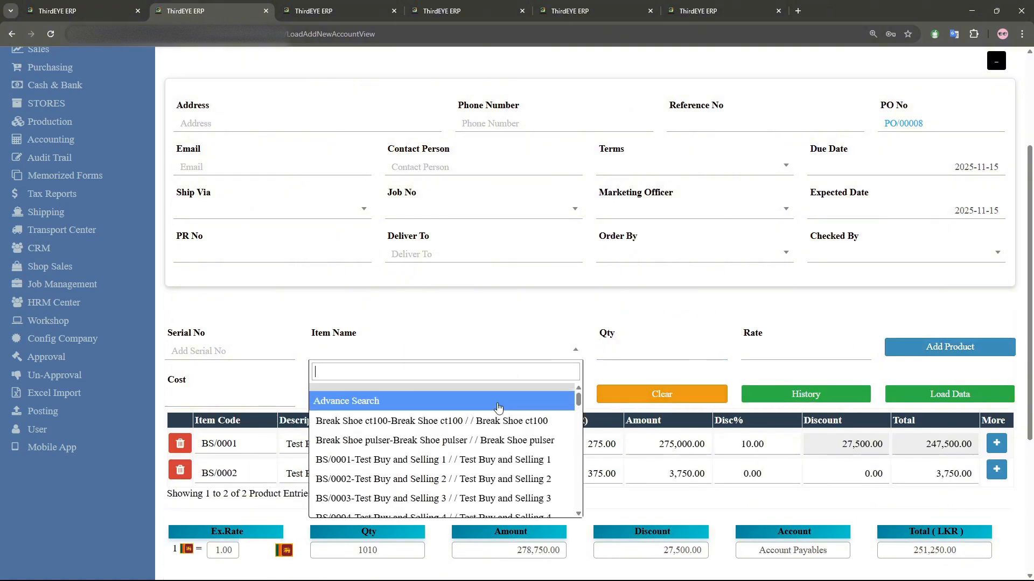
{"action": "left_click", "coordinate": [464, 460]}
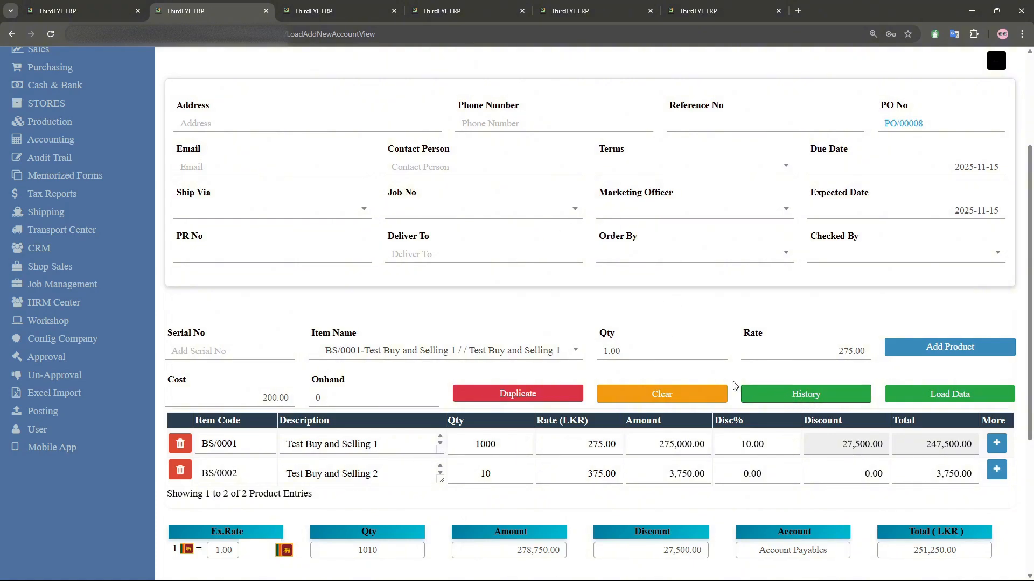
{"action": "scroll", "coordinate": [722, 343], "scroll_direction": "down", "scroll_amount": 4}
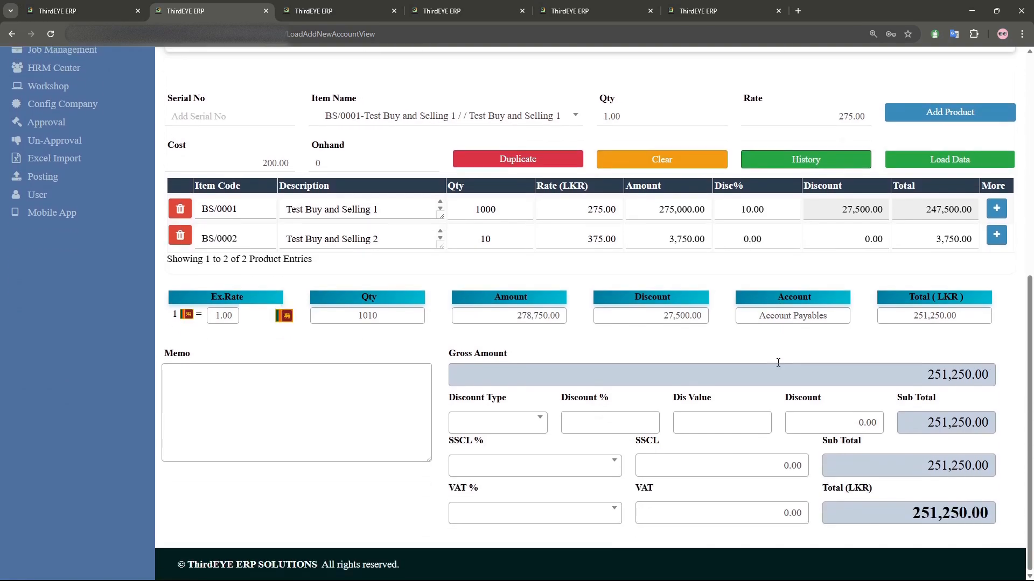
Set the new purchase order's date to 2025-04-14 and create the order
{"action": "scroll", "coordinate": [663, 337], "scroll_direction": "up", "scroll_amount": 7}
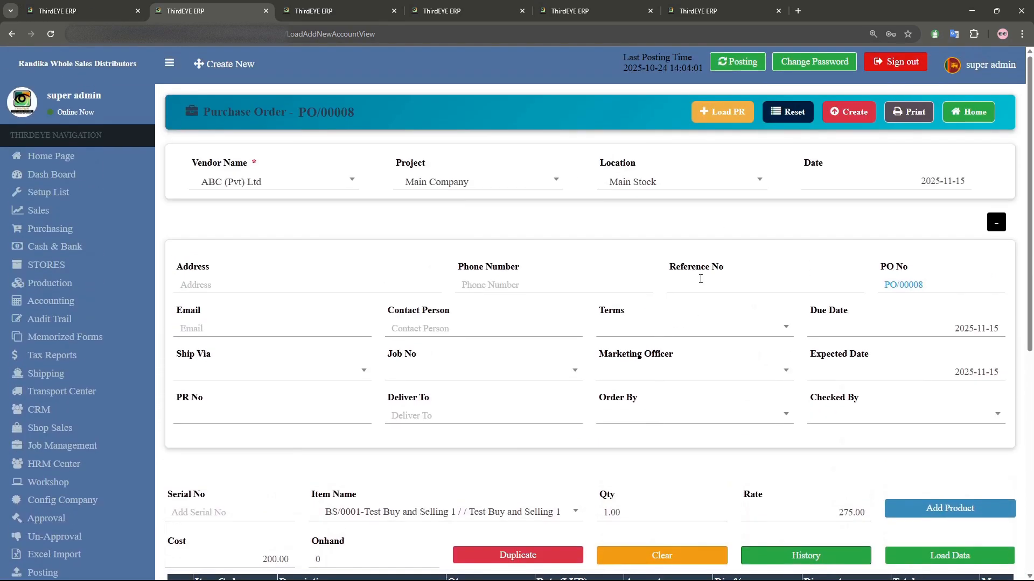
{"action": "left_click", "coordinate": [883, 182]}
{"action": "left_click", "coordinate": [874, 207]}
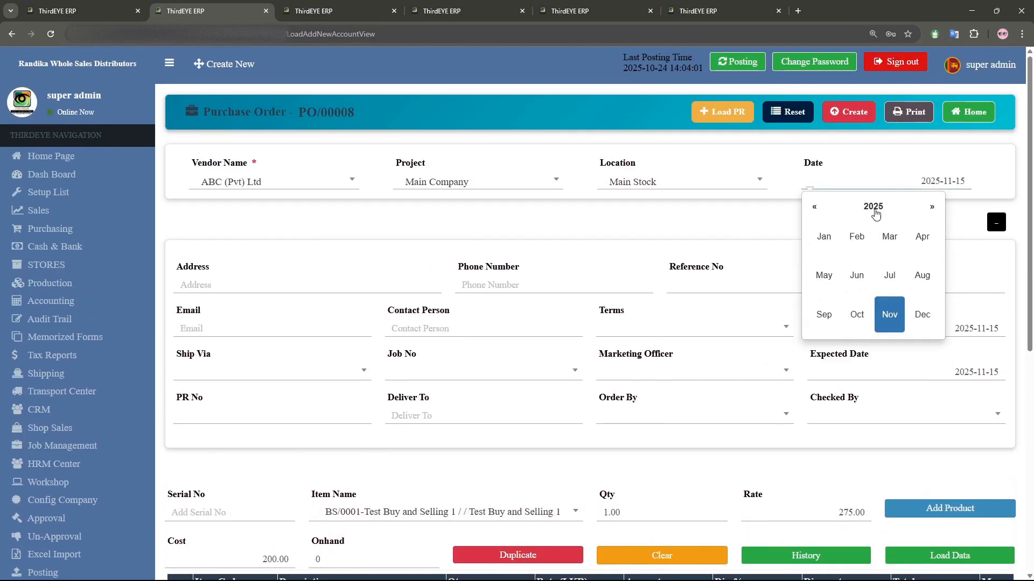
{"action": "left_click", "coordinate": [921, 238]}
{"action": "left_click", "coordinate": [844, 286]}
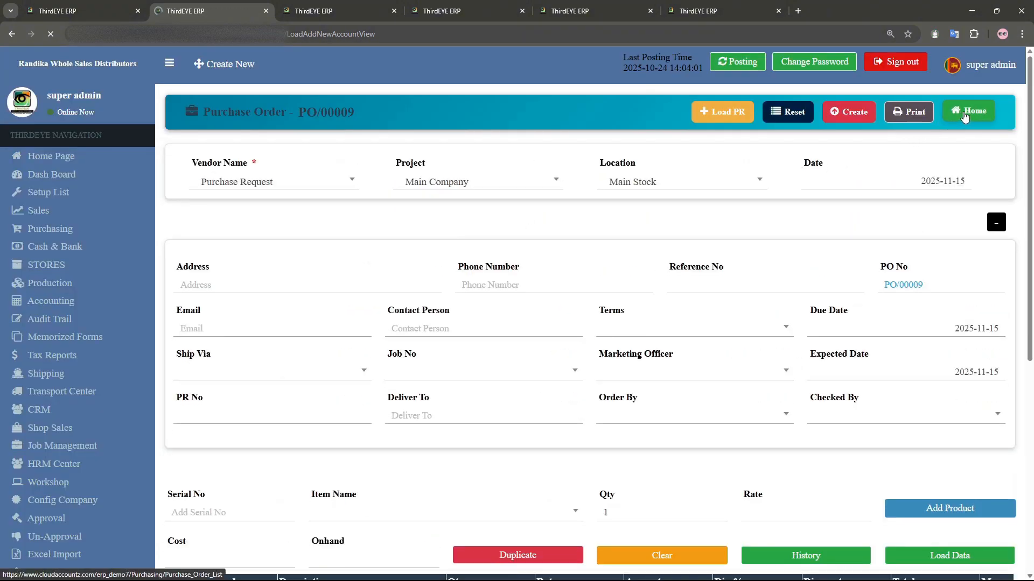
From the purchase order list, view the Purchase Order Summary and Purchase Order Detail reports for all dates and vendors, closing each one
{"action": "left_click", "coordinate": [965, 114]}
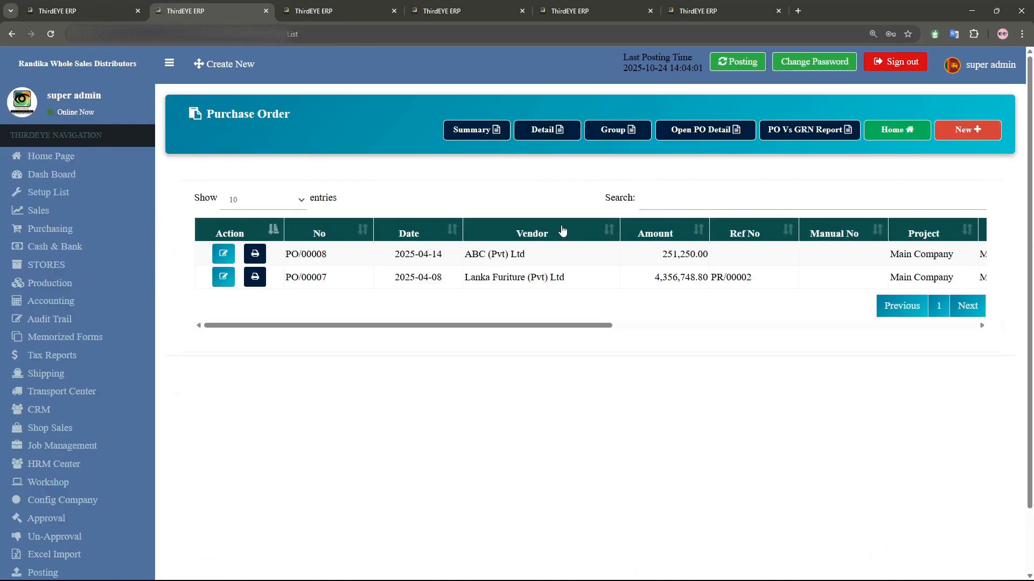
{"action": "left_click", "coordinate": [476, 134]}
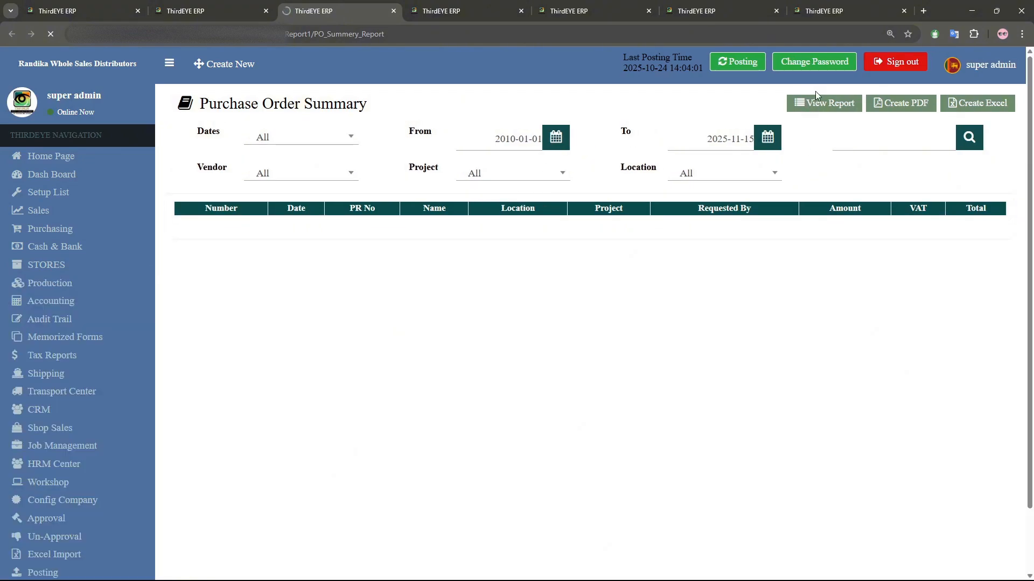
{"action": "left_click", "coordinate": [821, 108]}
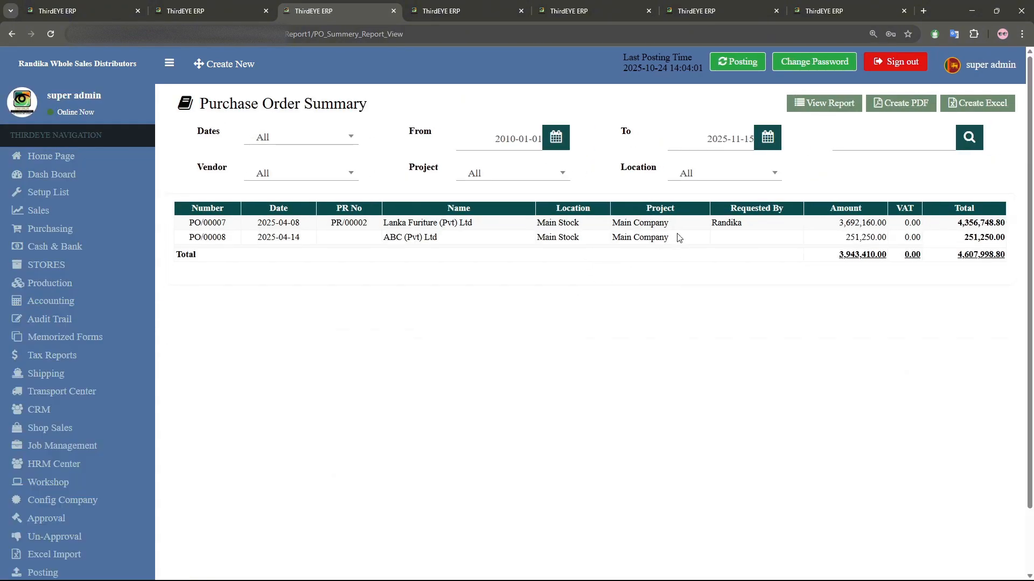
{"action": "left_click", "coordinate": [393, 11]}
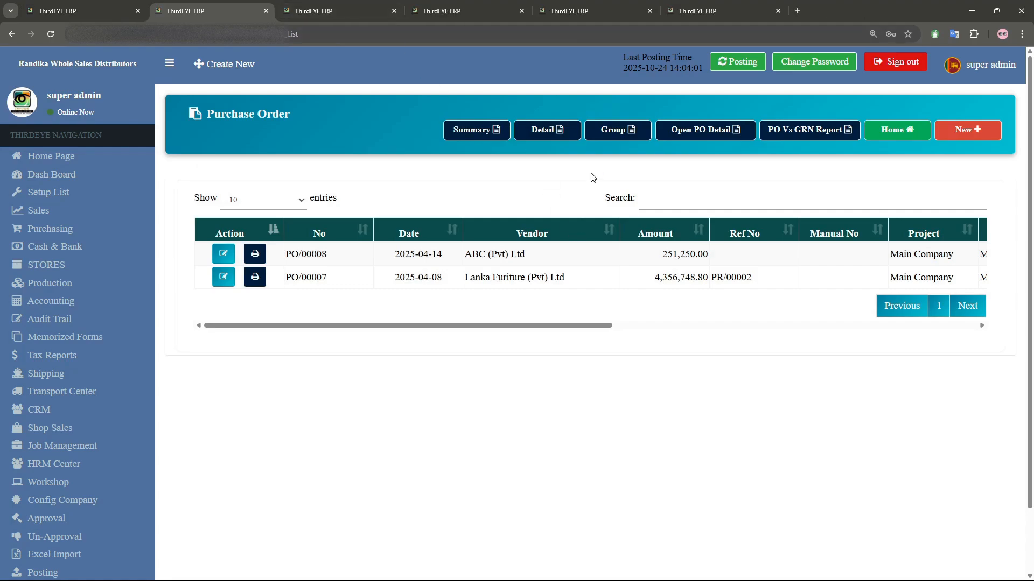
{"action": "left_click", "coordinate": [553, 134]}
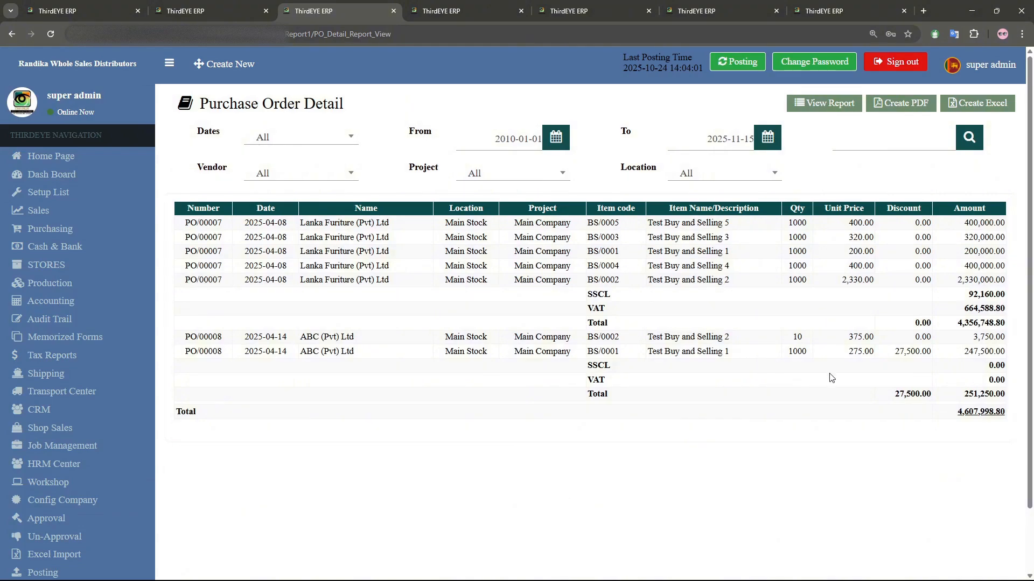
{"action": "left_click", "coordinate": [394, 11]}
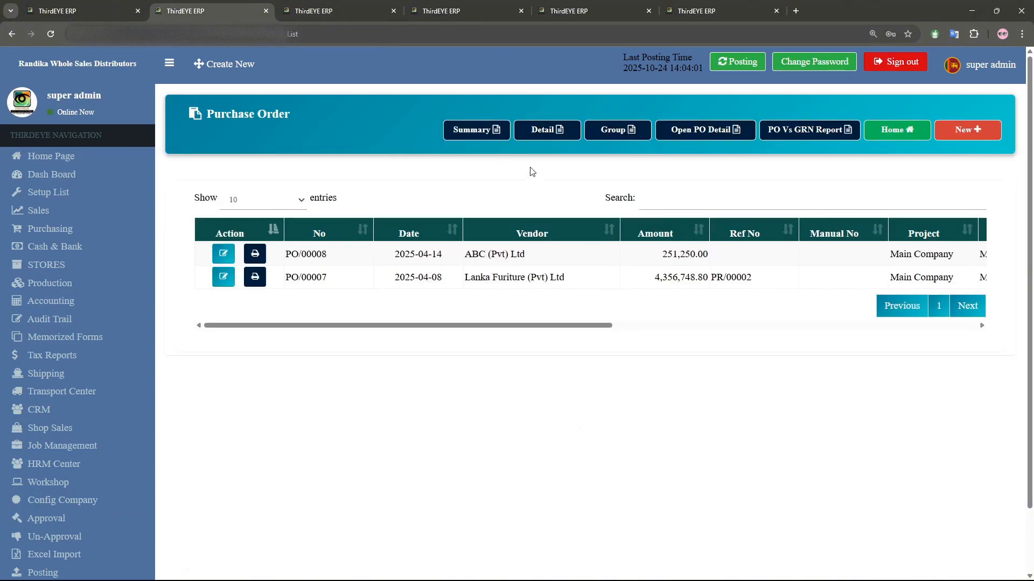